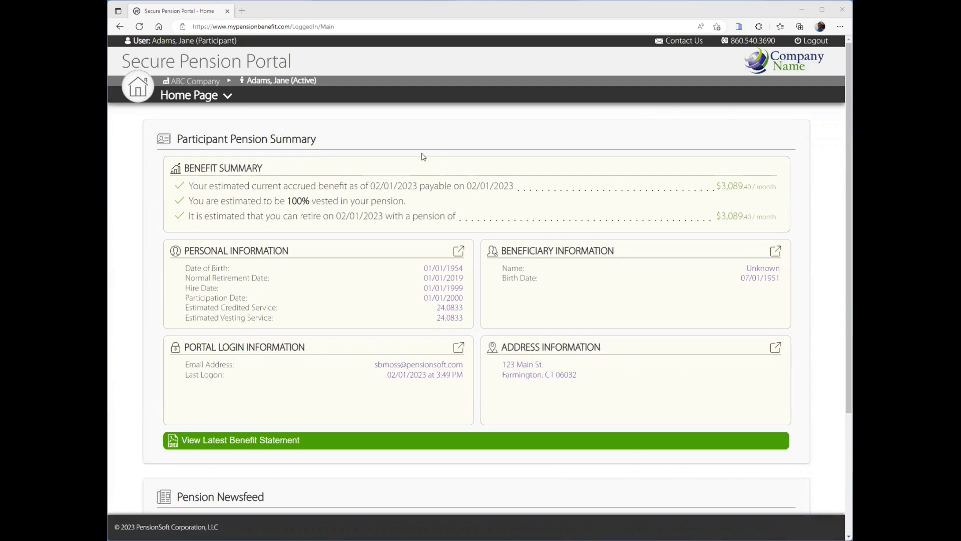
- From the Home Page menu, go to Authorize Forms to list the pending Distribution Request
click(211, 96)
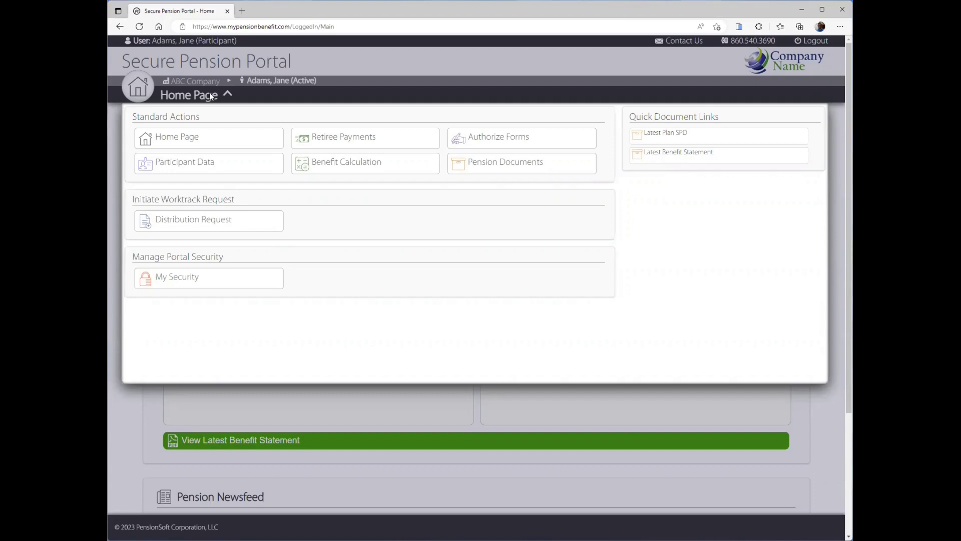
click(461, 142)
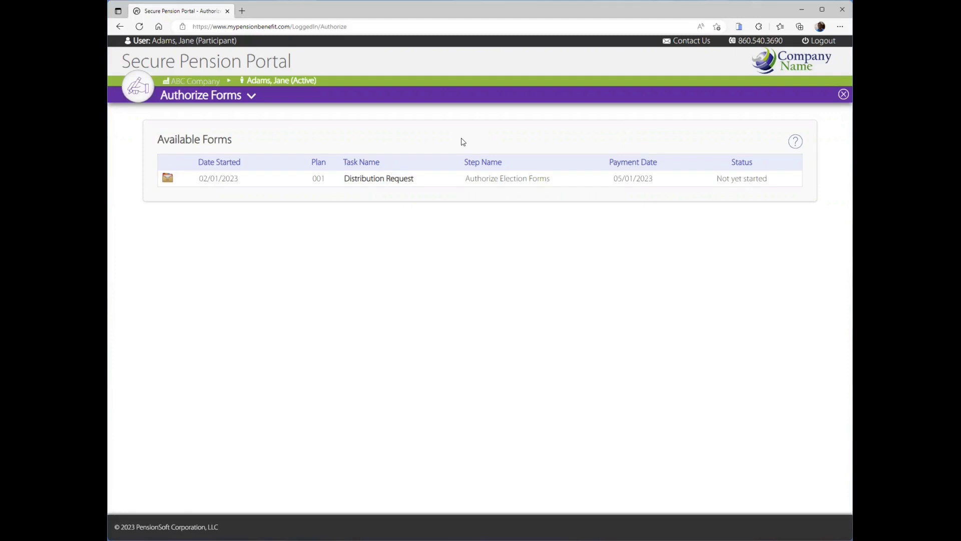
- Open the Distribution Request and scroll through its Before You Begin list of required items
click(462, 185)
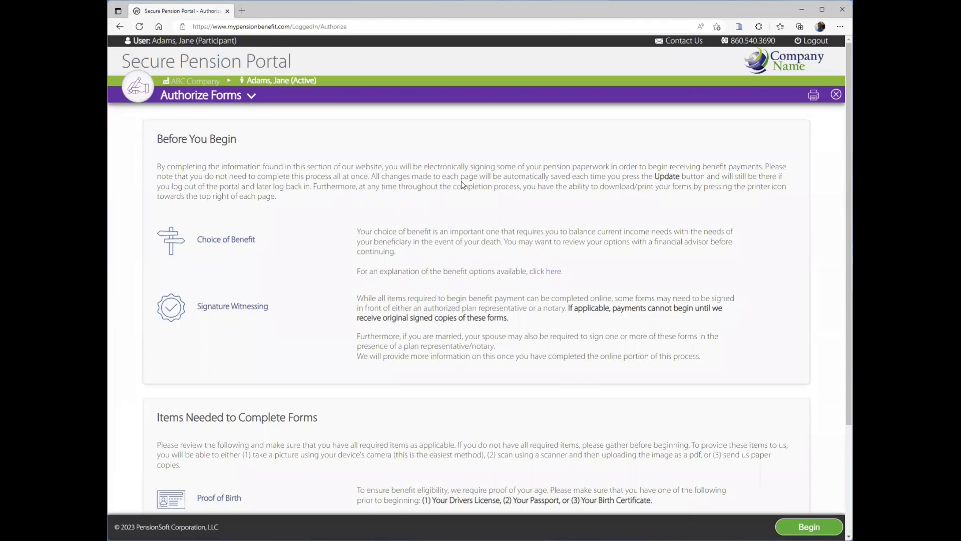
scroll(471, 257, down, 1)
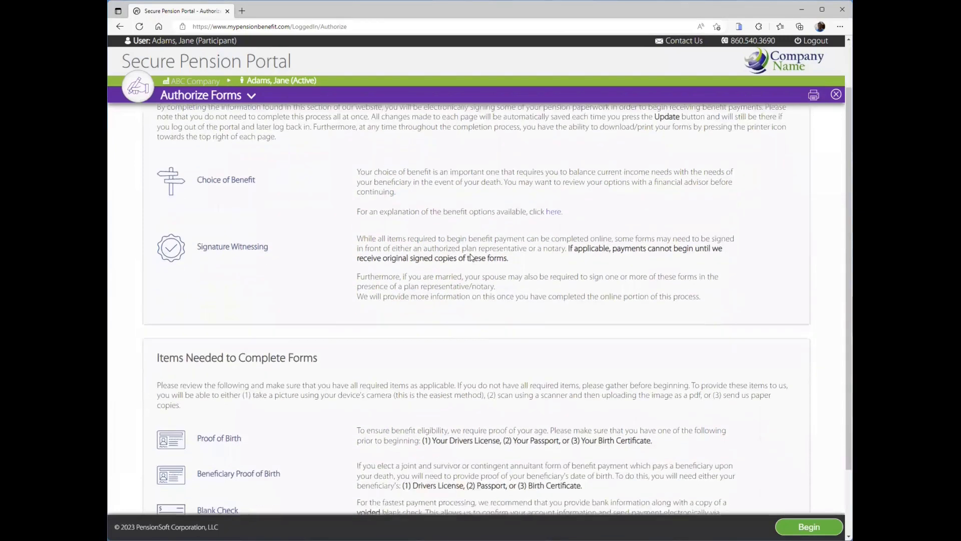
scroll(470, 257, down, 2)
scroll(471, 257, up, 1)
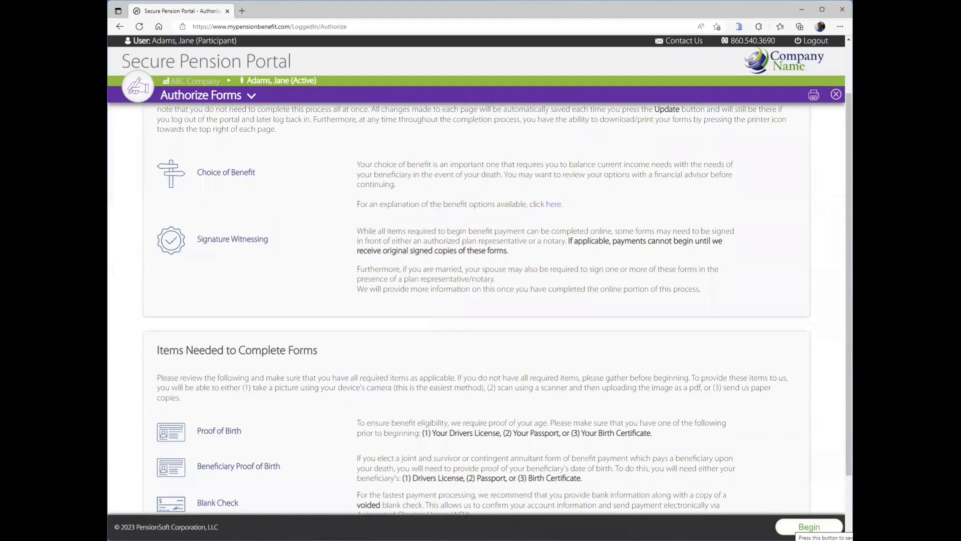
- Begin the election forms and enter the spouse's first and last name
click(808, 526)
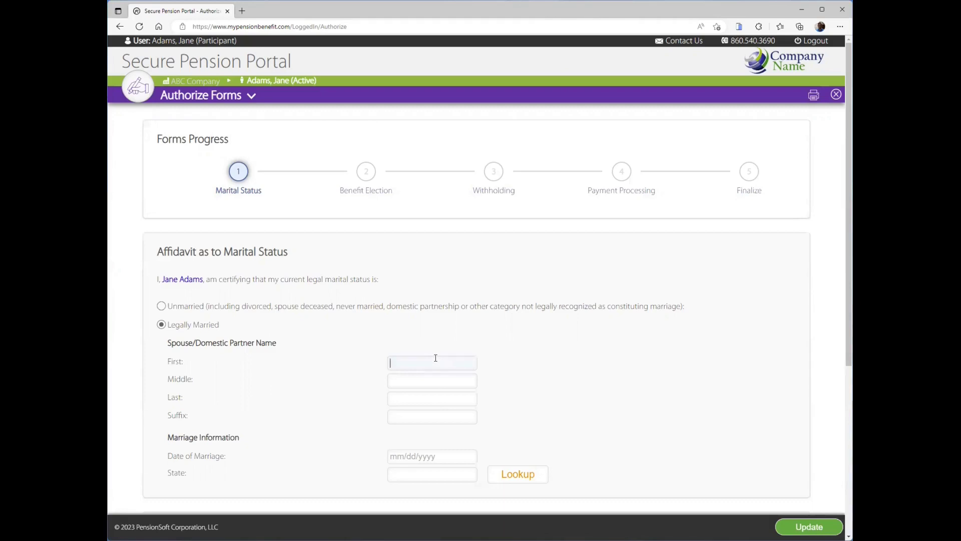
text(John)
key(Tab)
key(Tab)
text(Adams)
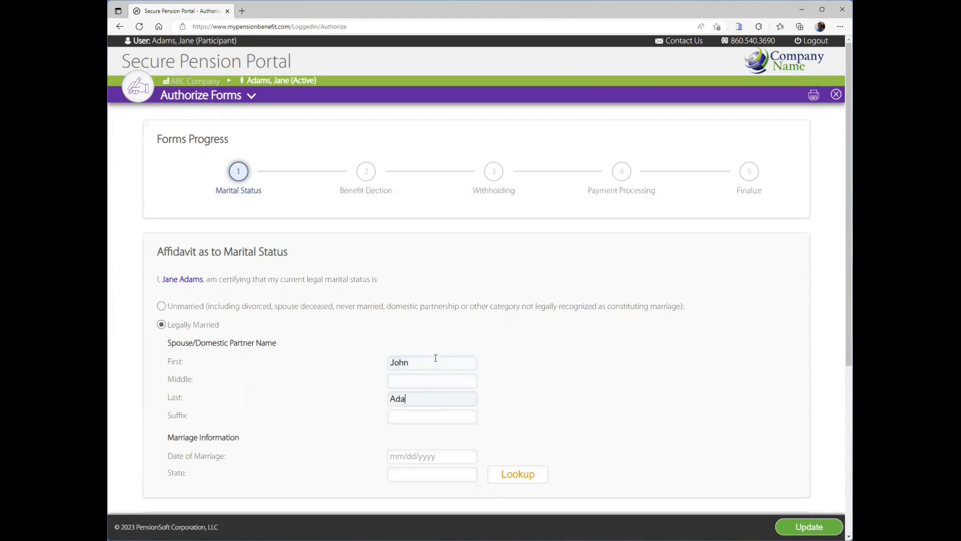
key(Tab)
key(Tab)
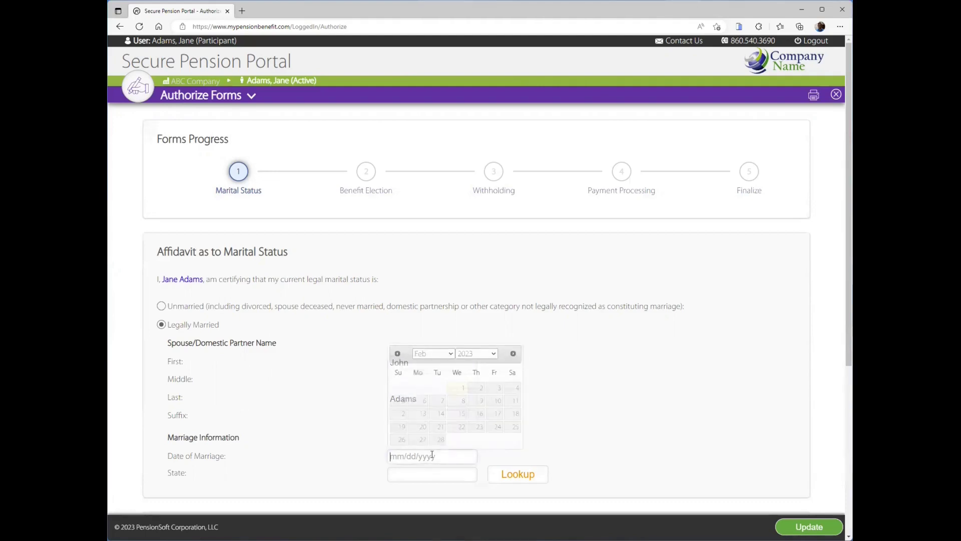
- Enter marriage date 01/01/1990, state CT, certify no QDRO, and save the affidavit
text(021/)
key(BackSpace)
key(BackSpace)
key(BackSpace)
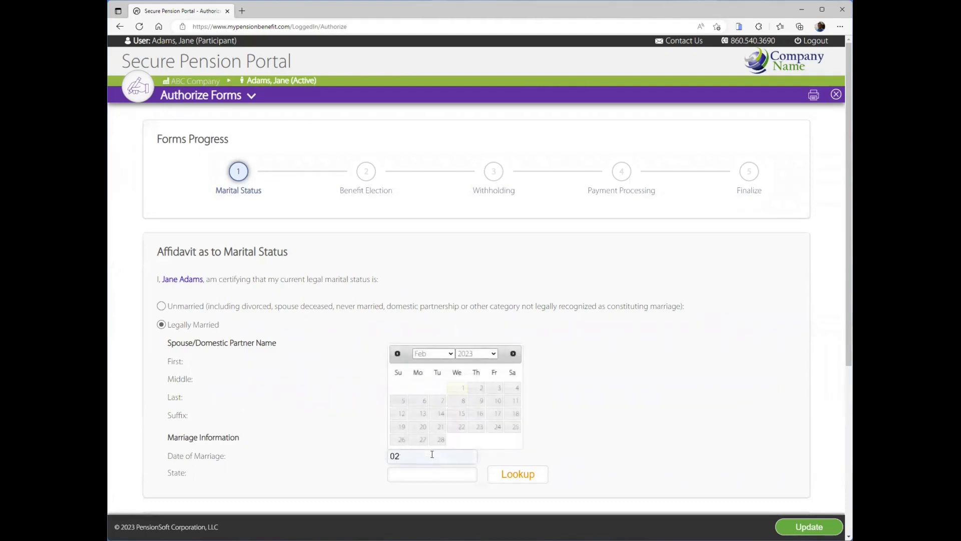
text(1/01/1990)
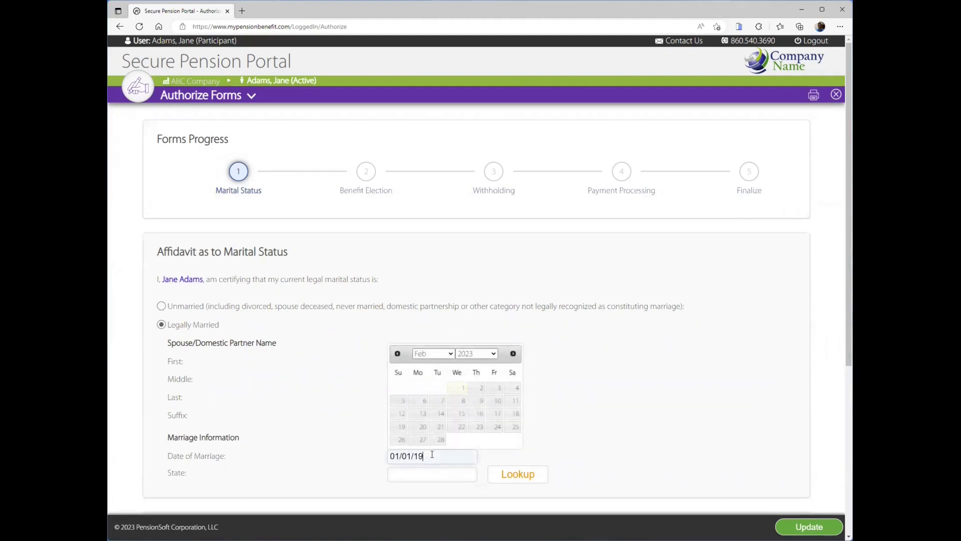
key(Tab)
text(CT)
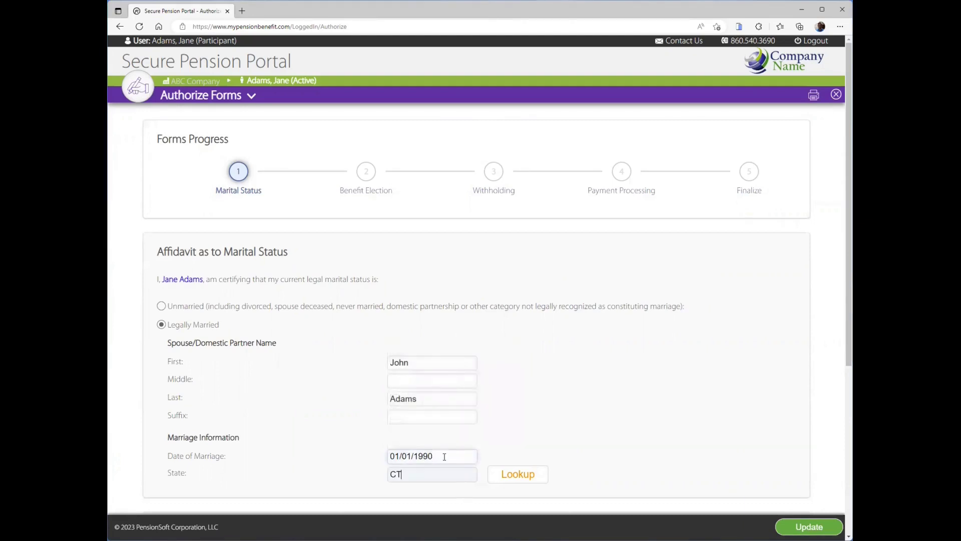
scroll(441, 457, down, 3)
click(343, 410)
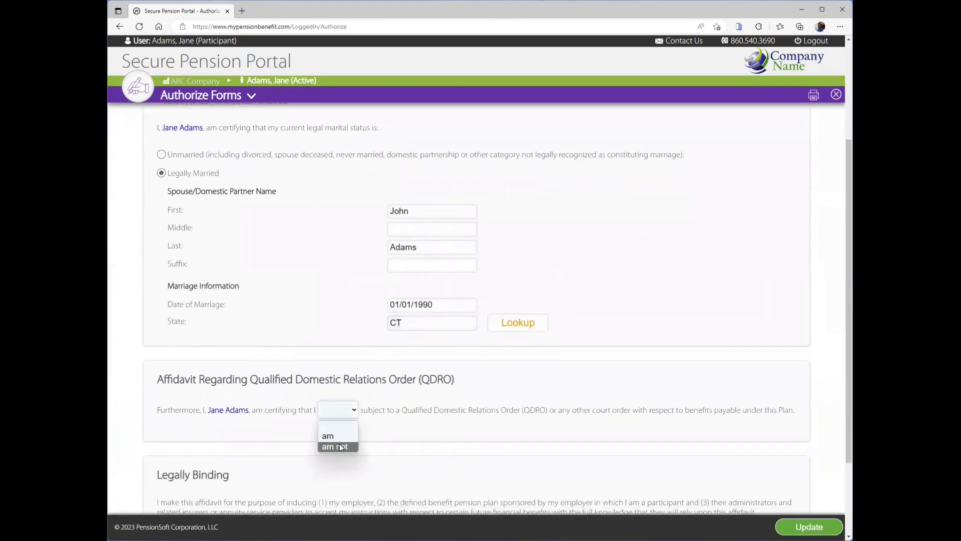
click(339, 446)
scroll(556, 496, down, 2)
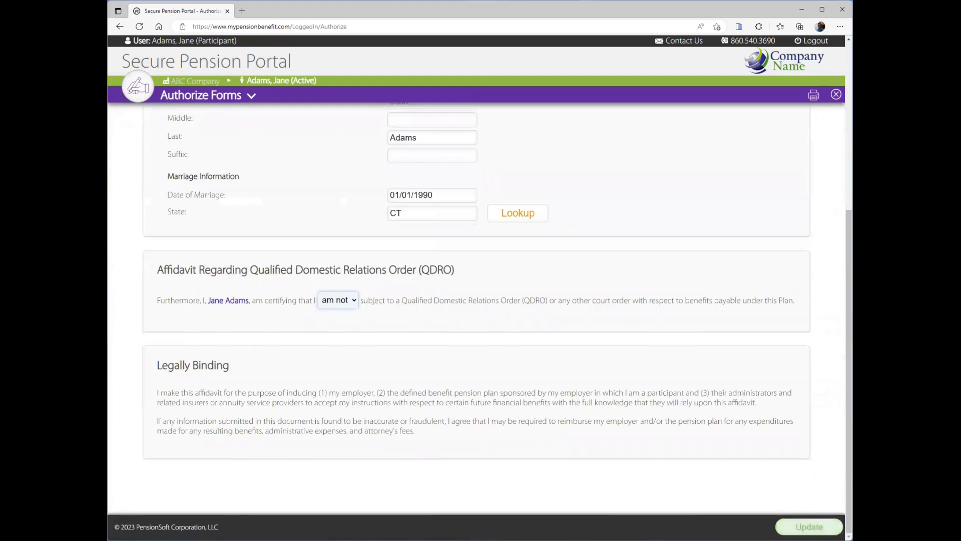
click(809, 527)
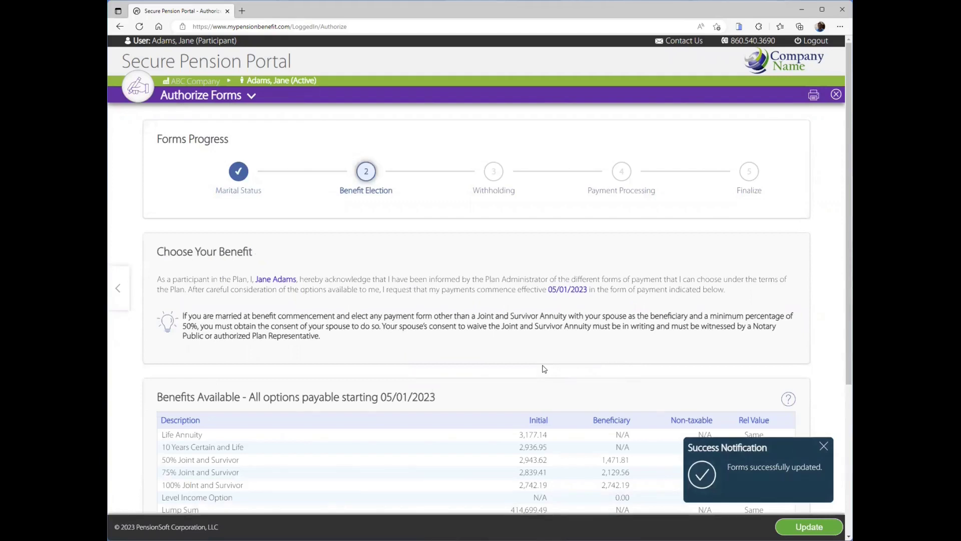
- Download and review the detailed benefit calculation PDF, then close it
scroll(544, 369, down, 3)
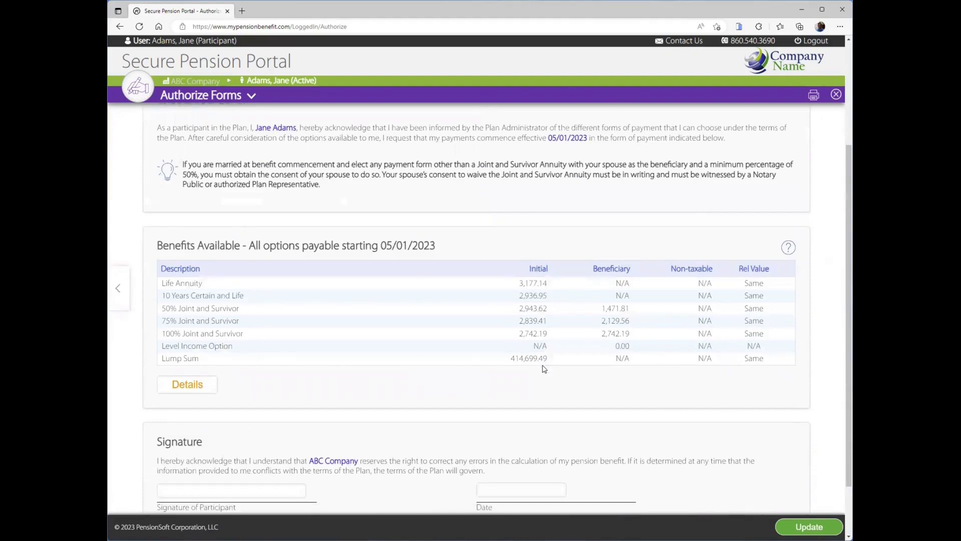
click(472, 358)
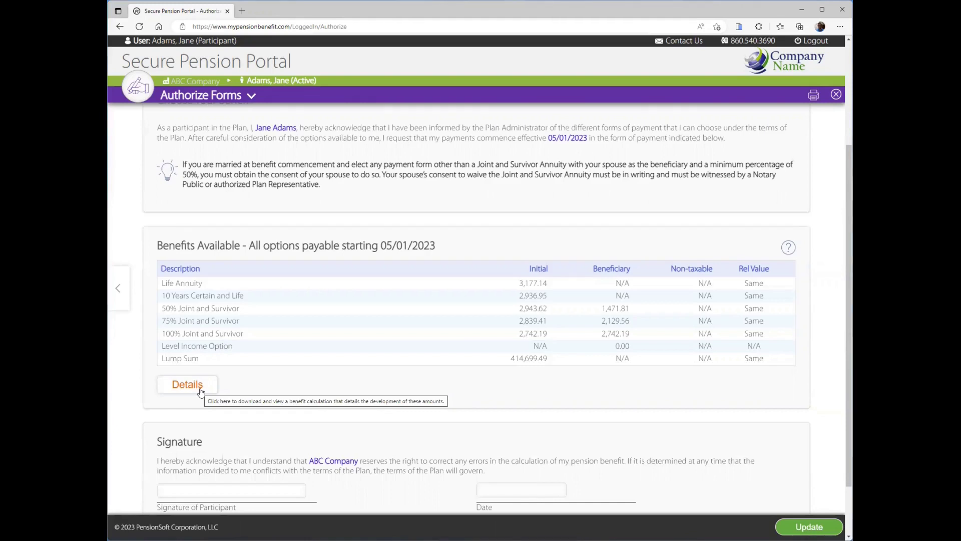
click(200, 388)
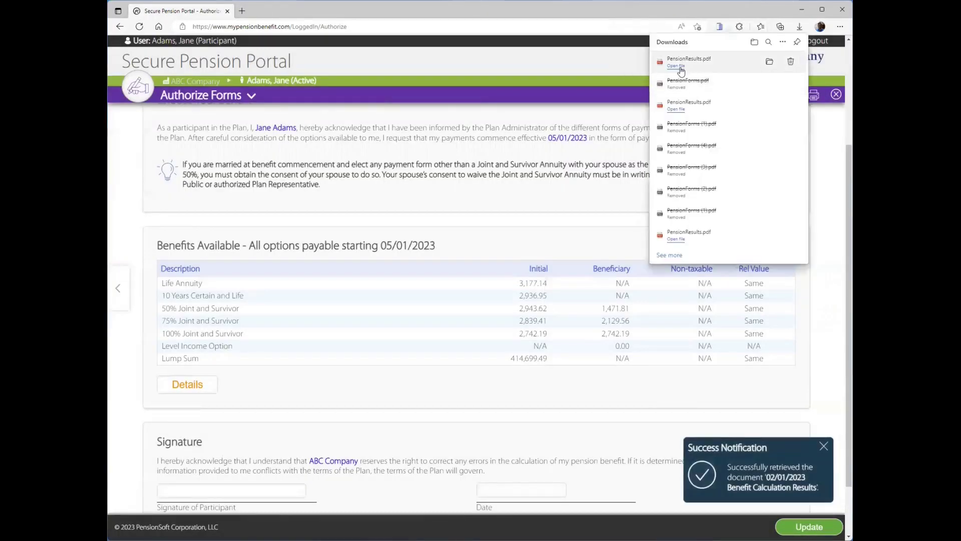
click(676, 66)
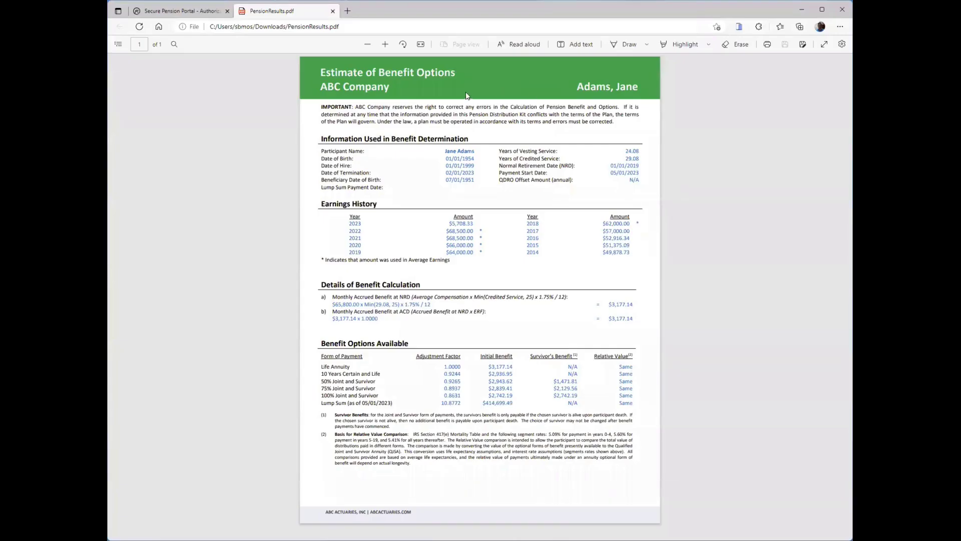
click(333, 11)
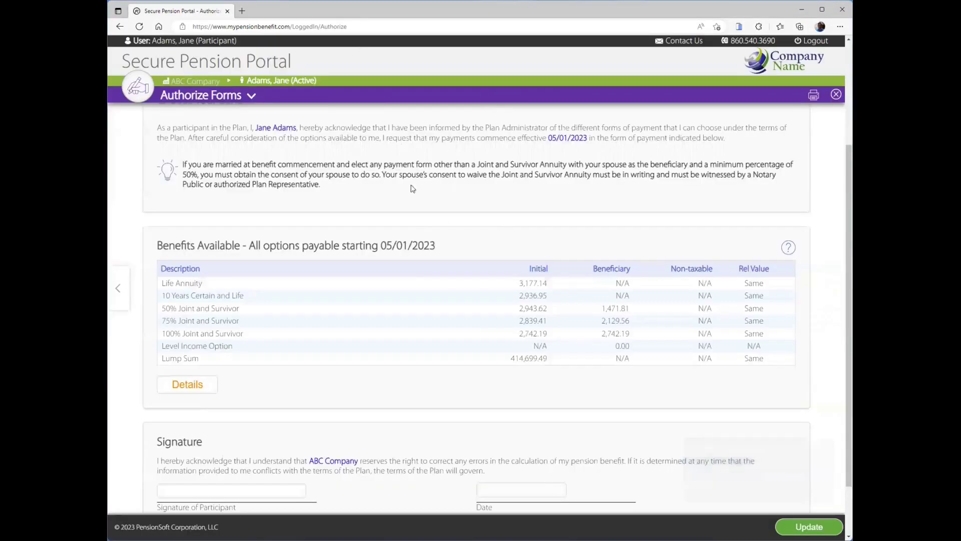
- Elect 50% Joint and Survivor, sign as participant dated 02/01/2023, and save
click(408, 309)
scroll(218, 475, down, 2)
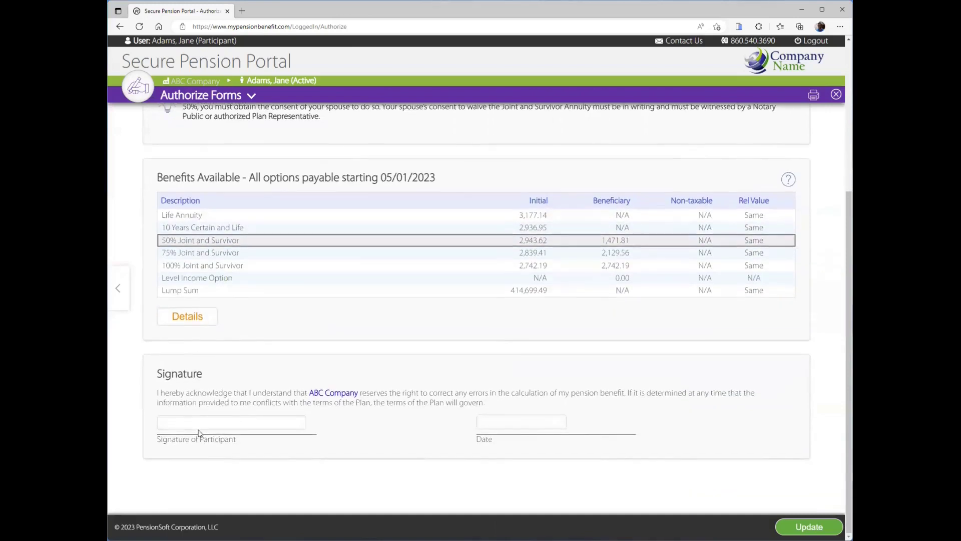
click(200, 422)
text(Jane Adams)
key(Tab)
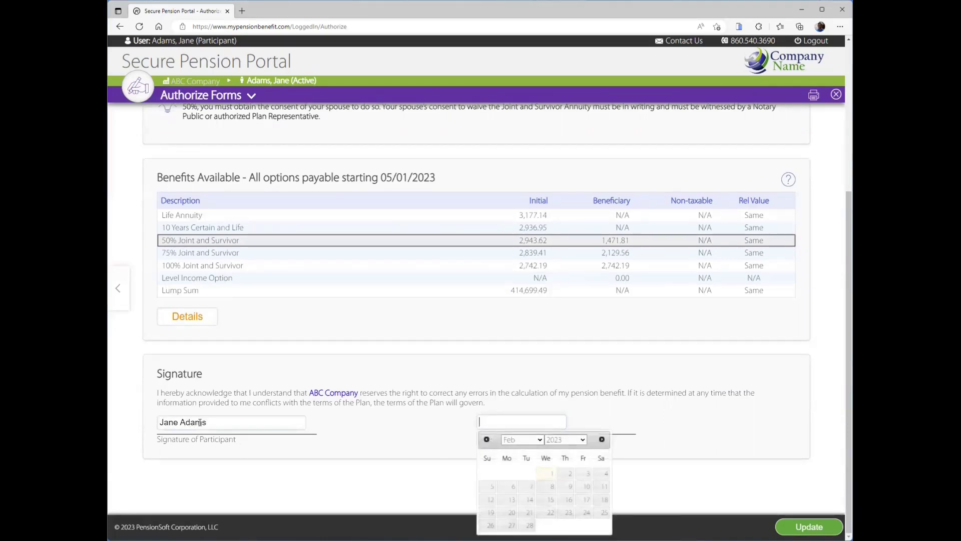
click(554, 479)
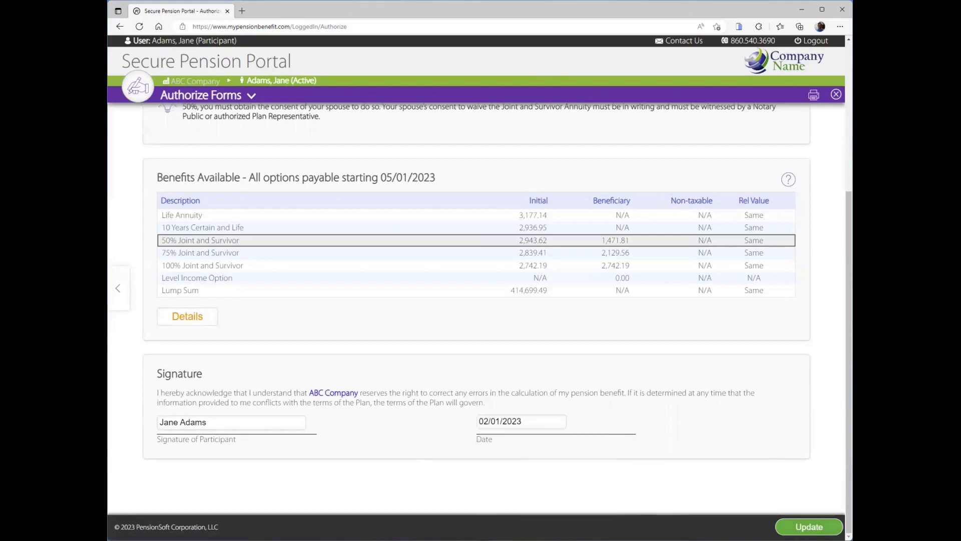
click(809, 527)
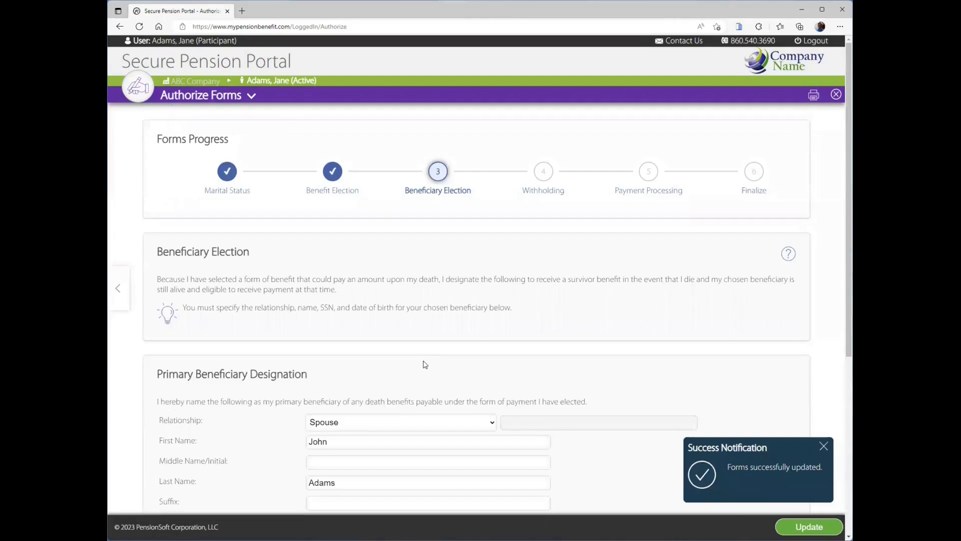
- Enter the spouse beneficiary's Social Security number
scroll(424, 363, down, 3)
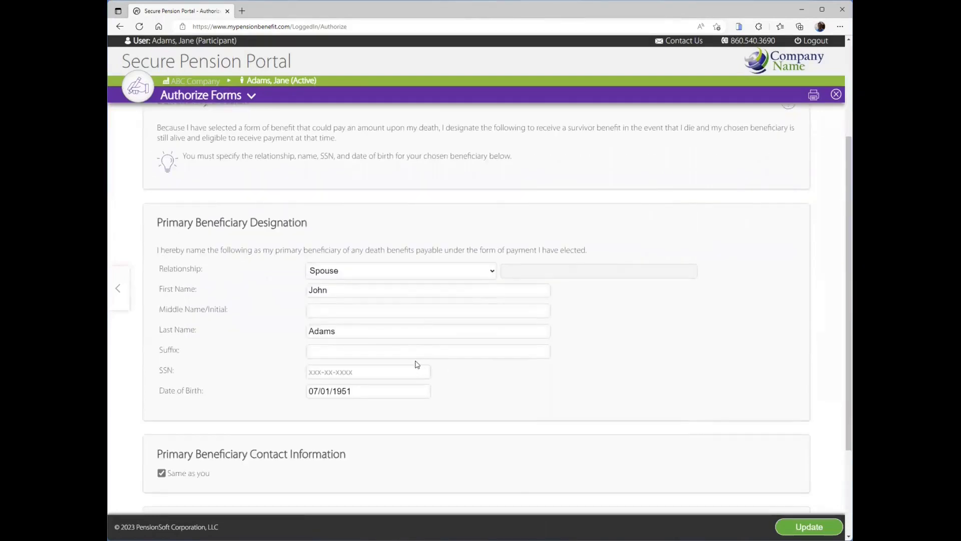
click(379, 371)
text(265168766)
click(347, 387)
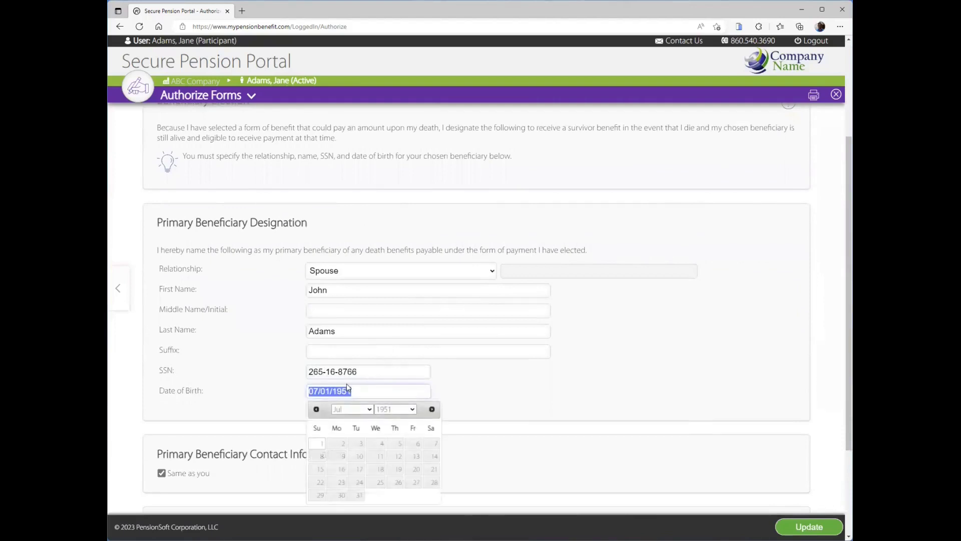
- Sign the beneficiary designation as participant, date it 02/01/2023, and save
scroll(348, 388, down, 3)
click(282, 418)
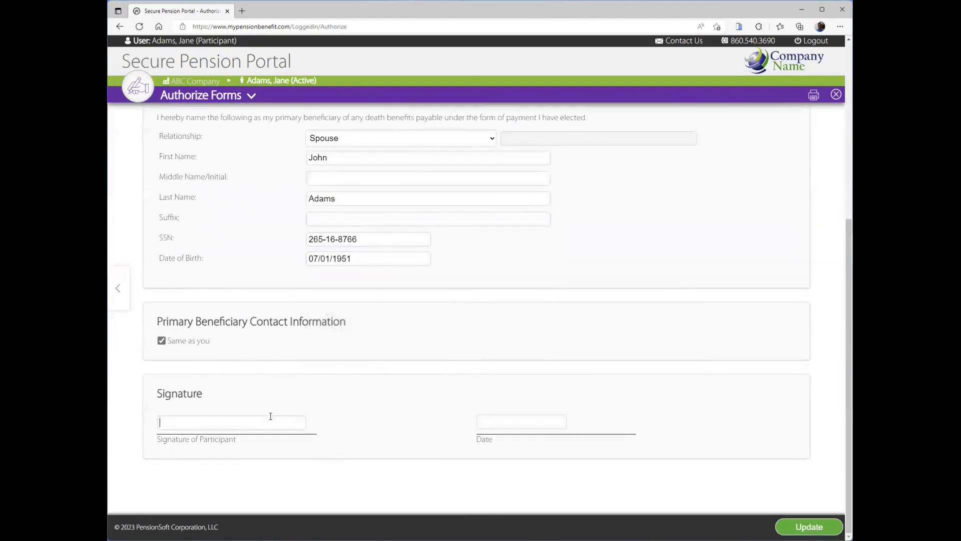
text(Jane Adams)
key(Tab)
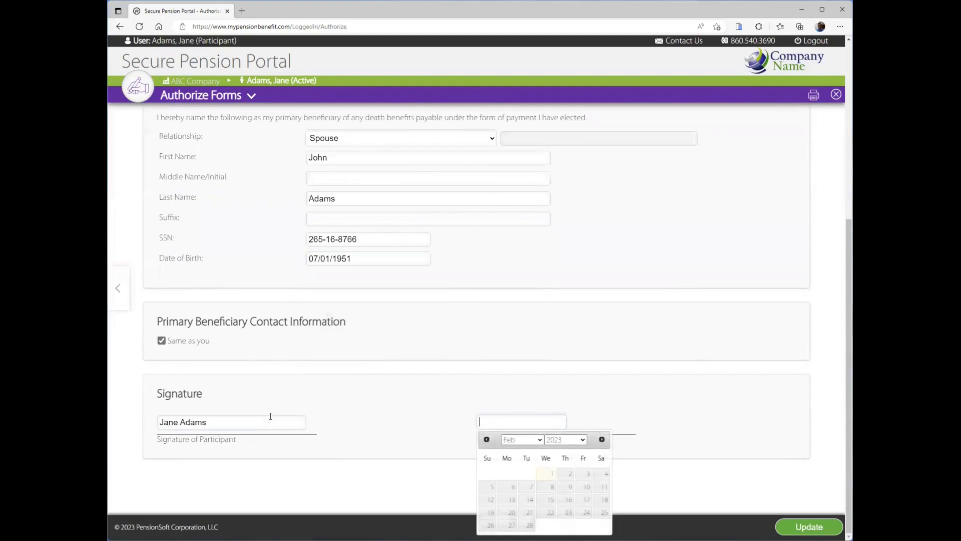
click(547, 479)
click(809, 525)
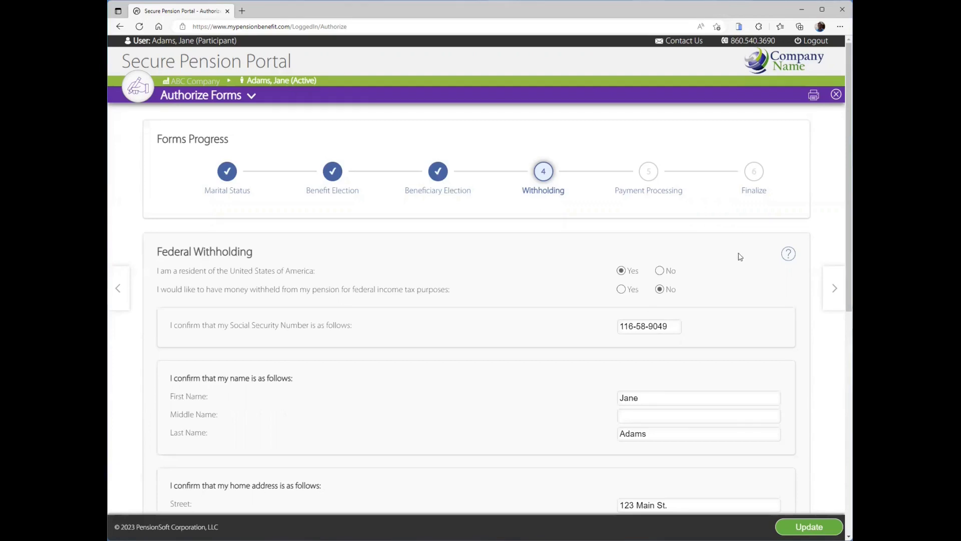
- Withhold federal tax as Married filing jointly, with 40000 other-job income and 2 other dependents
click(623, 291)
click(645, 313)
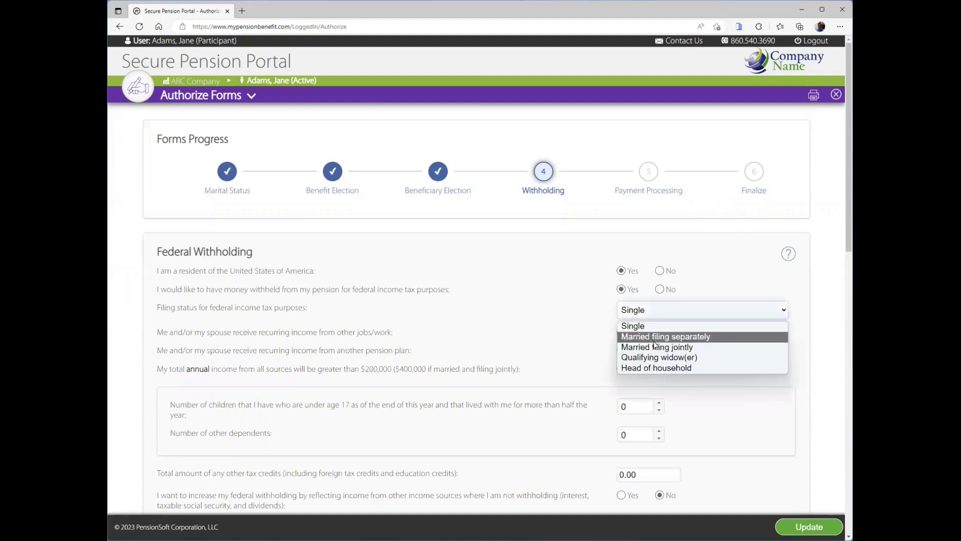
click(645, 345)
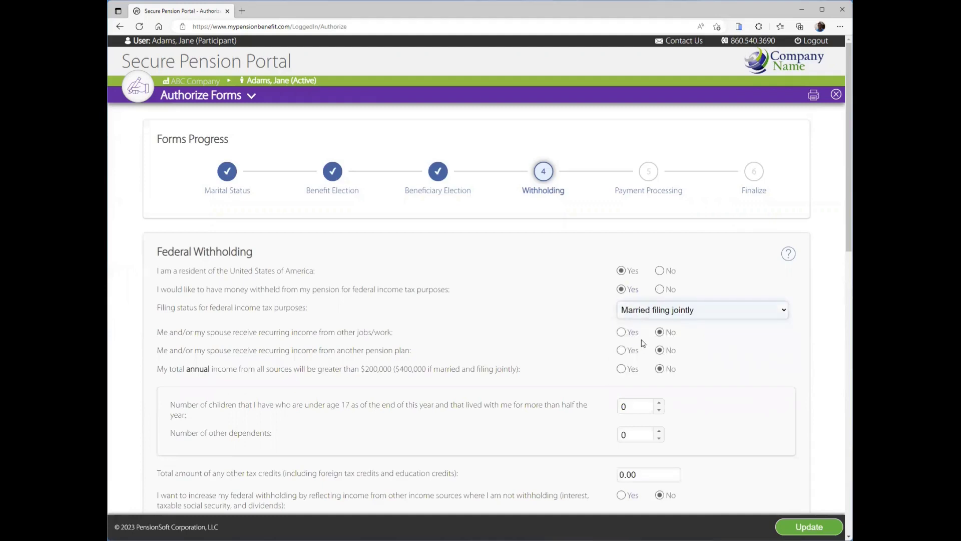
click(632, 333)
click(647, 365)
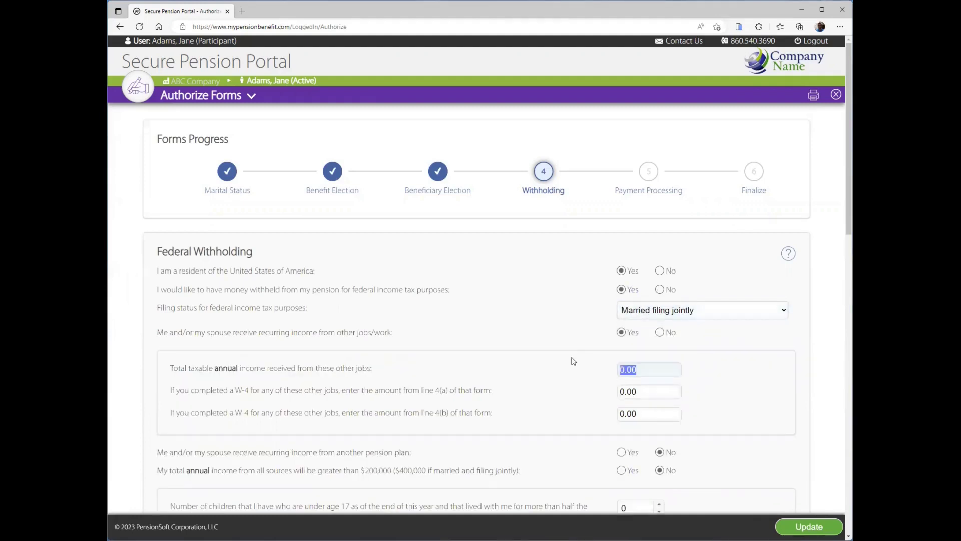
text(40000)
key(Tab)
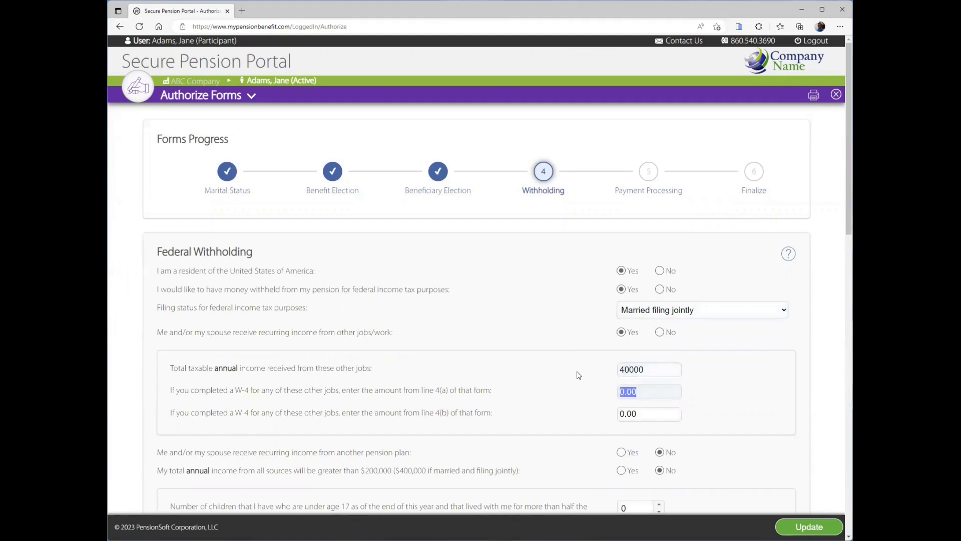
scroll(587, 362, down, 3)
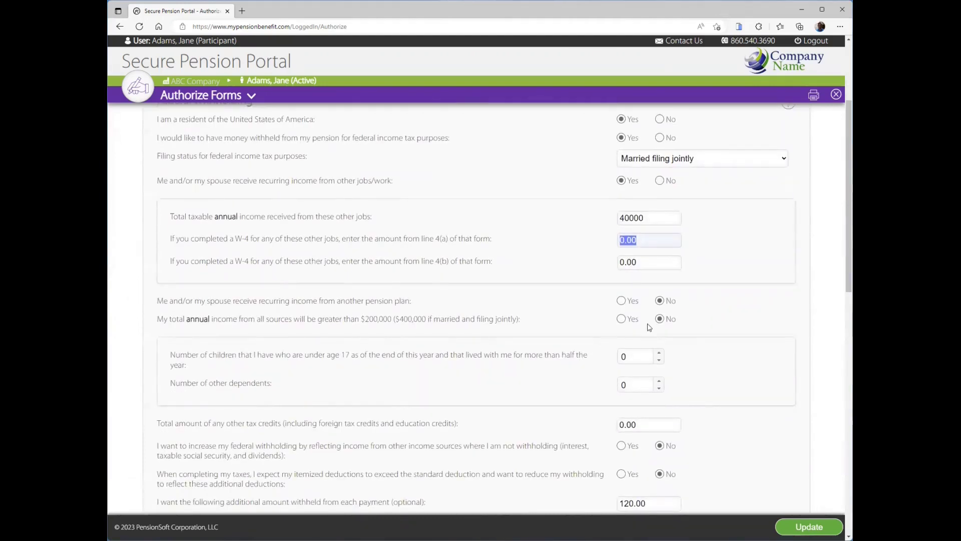
scroll(652, 205, down, 3)
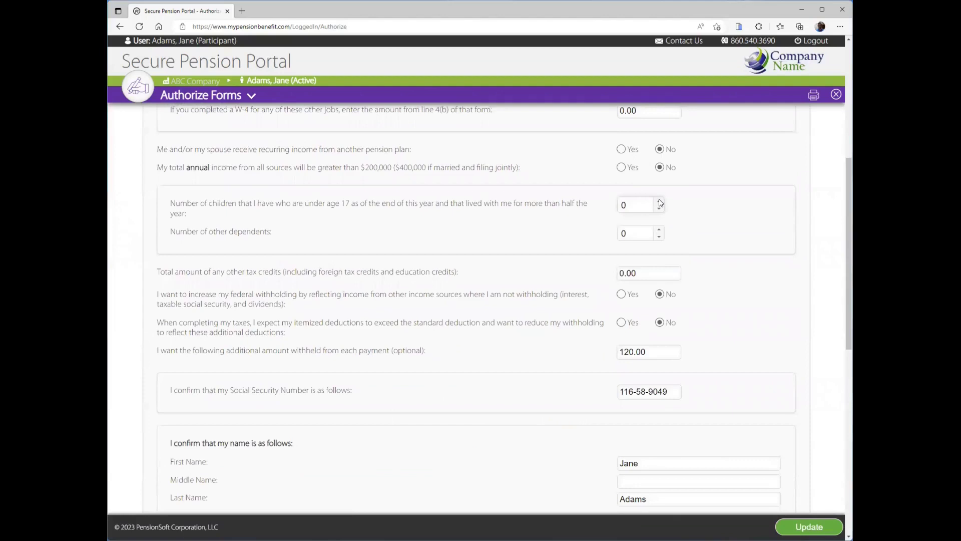
click(659, 230)
click(659, 230)
- Sign the withholding form, date it 02/01/2023, and save
scroll(656, 264, down, 8)
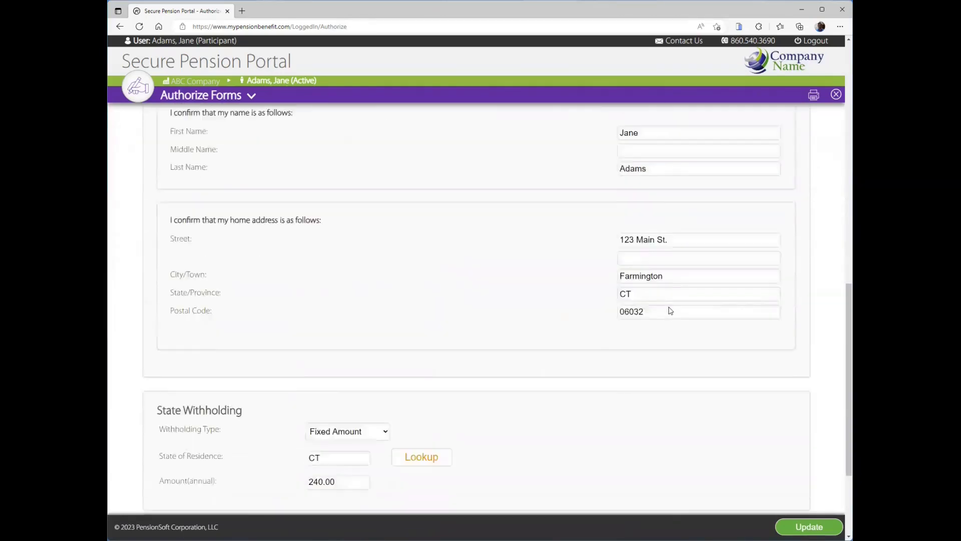
scroll(578, 341, down, 2)
scroll(541, 323, down, 1)
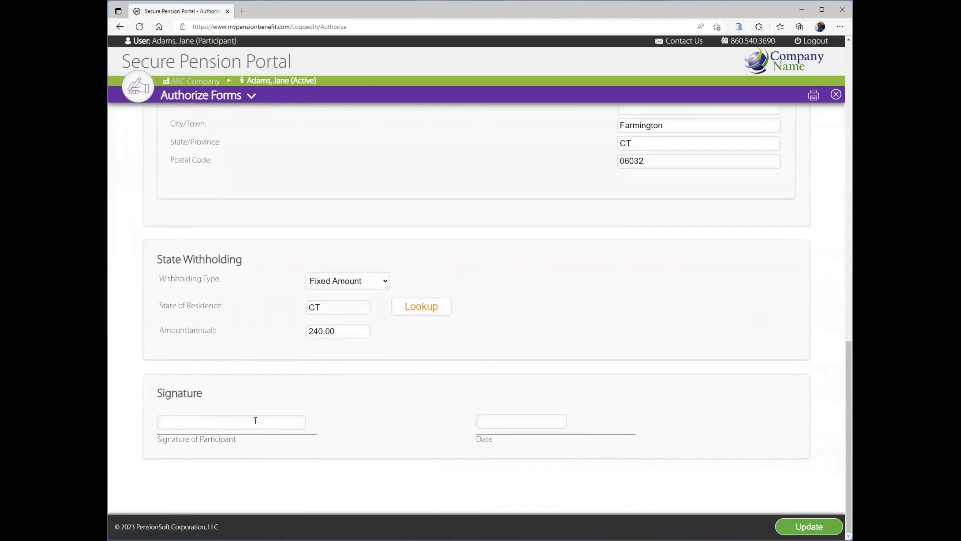
text(Jane Adams)
key(Tab)
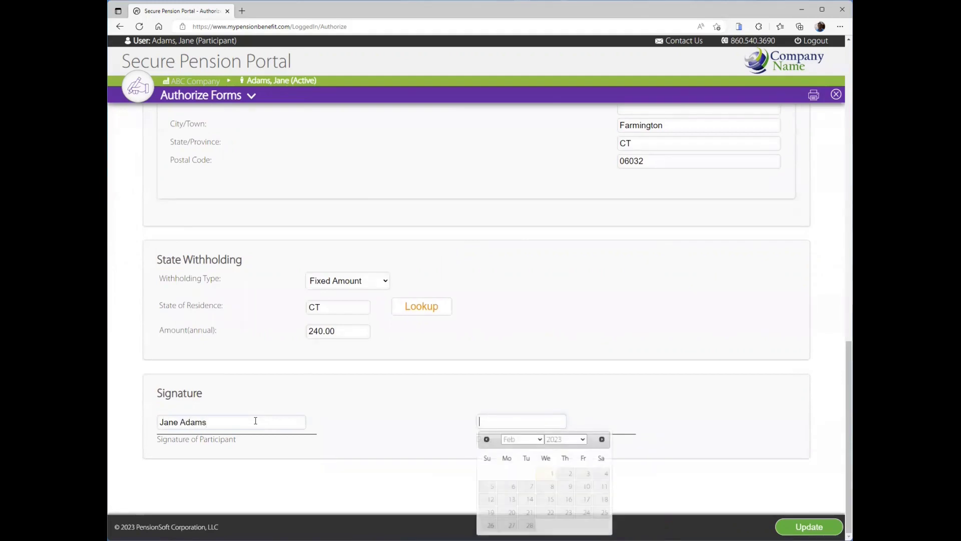
click(545, 478)
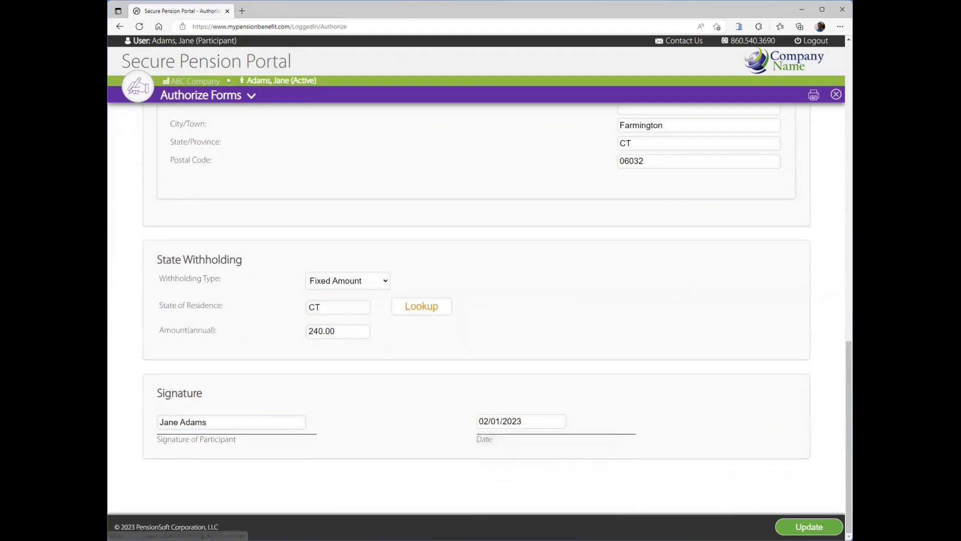
click(809, 527)
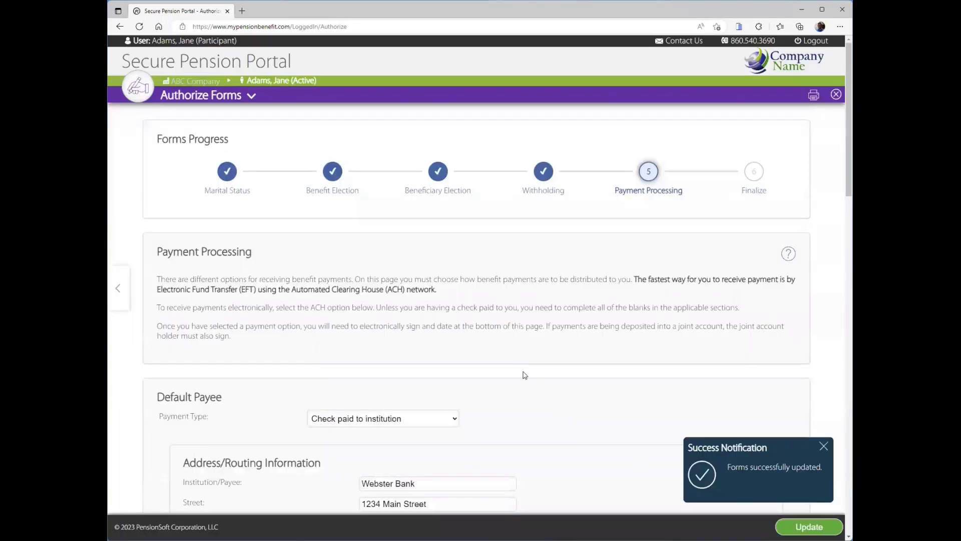
- Set the default payee's payment type to ACH (Electronic Fund Transfer) and review the deposit details
scroll(501, 330, down, 1)
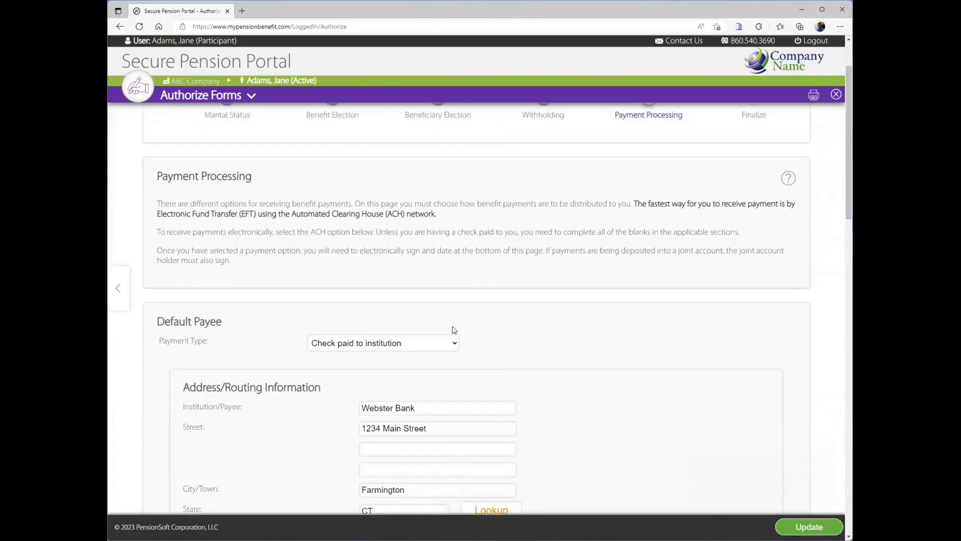
click(395, 343)
click(367, 391)
scroll(403, 377, down, 3)
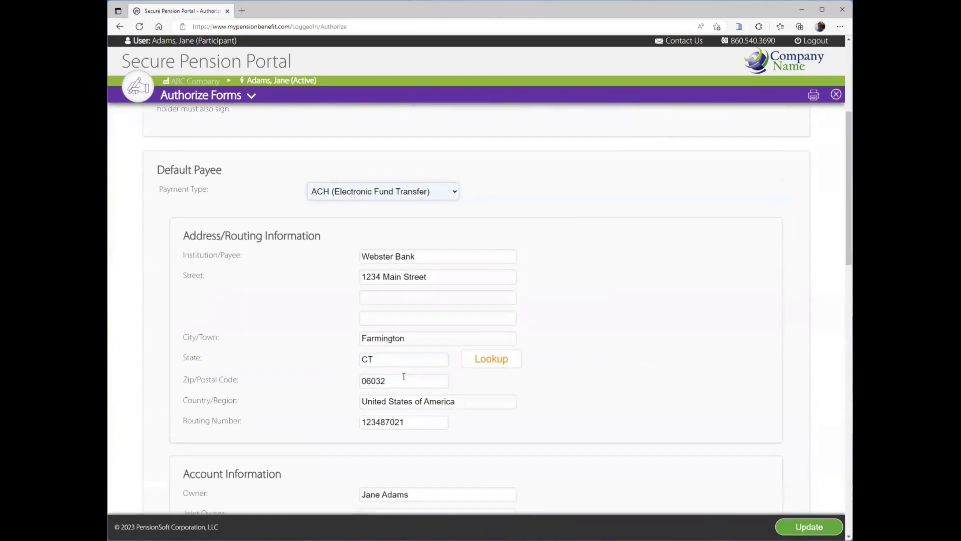
scroll(409, 405, down, 3)
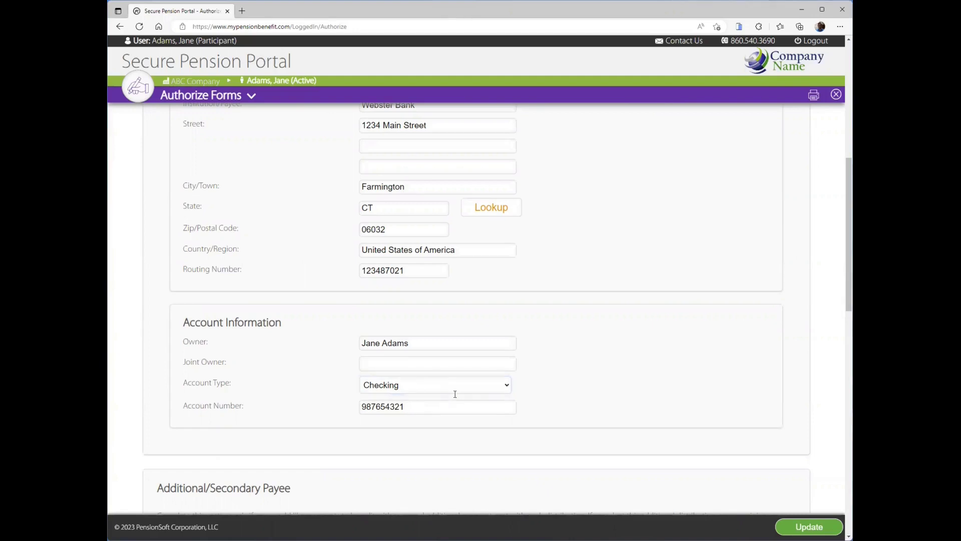
scroll(454, 395, down, 3)
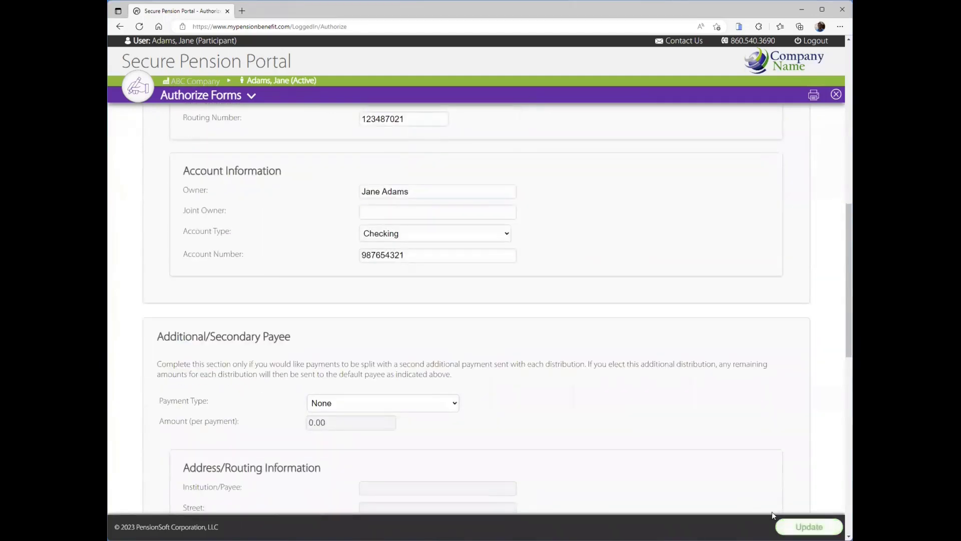
scroll(562, 408, down, 10)
- Sign the payment processing page as participant, date it 02/01/2023, and save
click(229, 325)
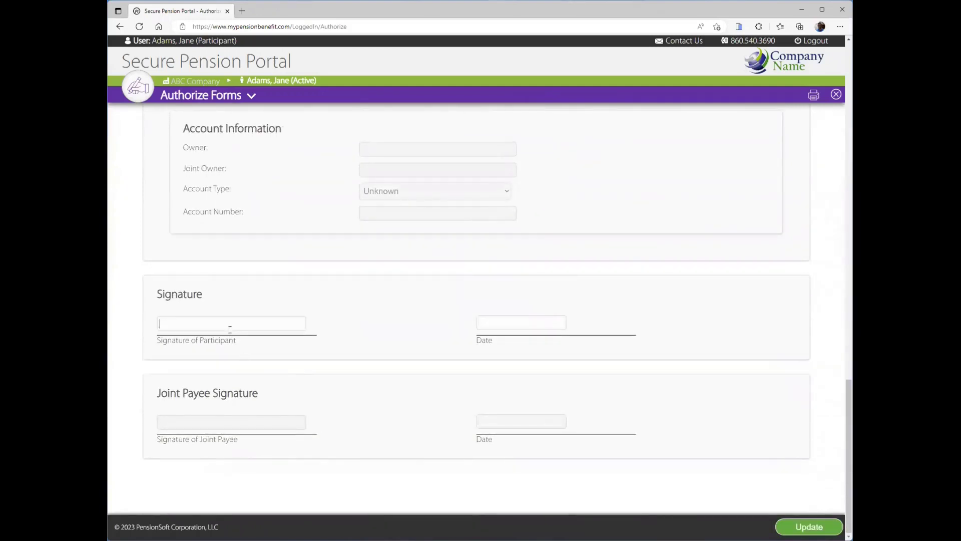
text(Jane Adams)
key(Tab)
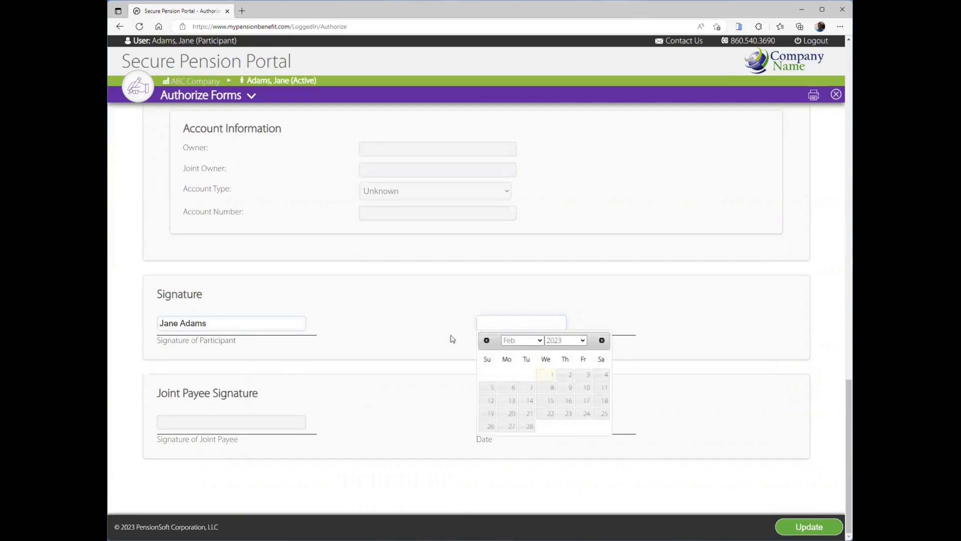
click(549, 376)
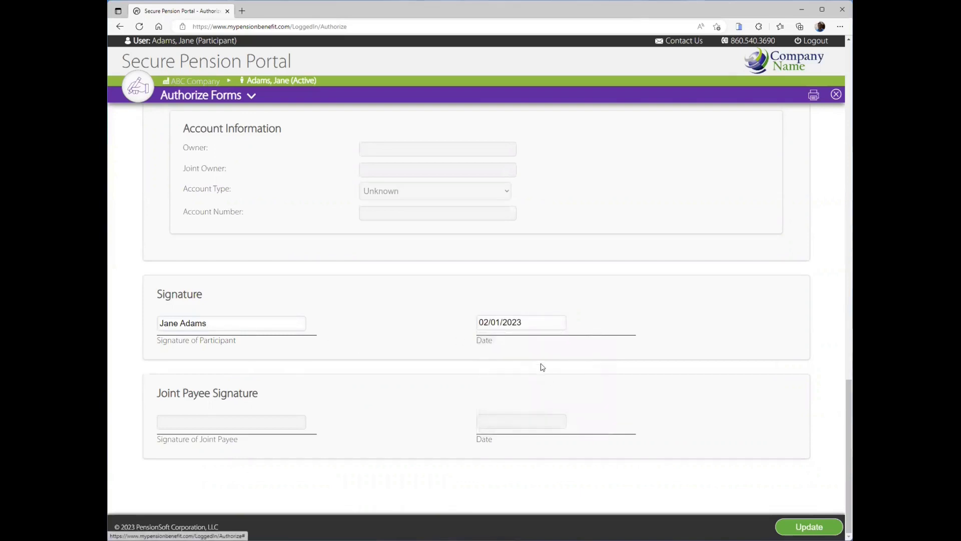
scroll(511, 231, up, 6)
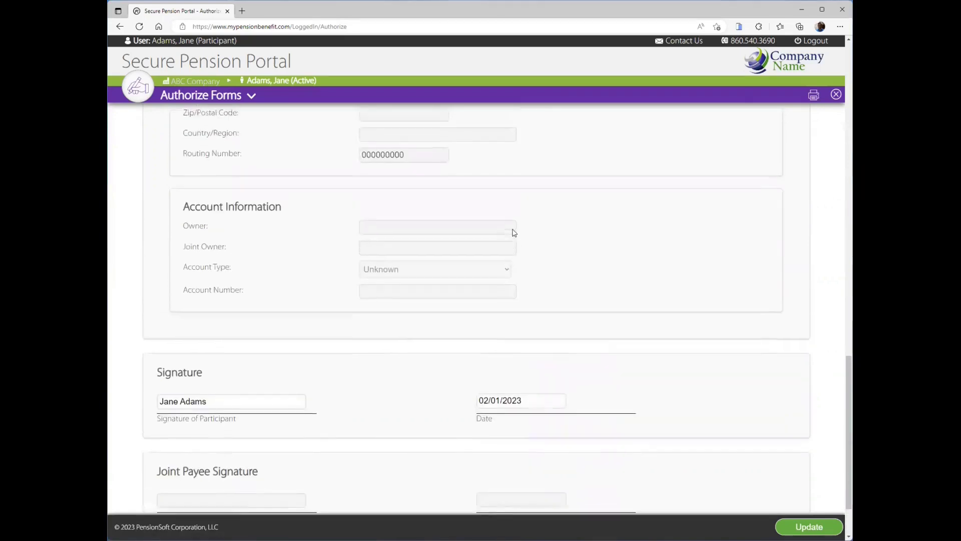
scroll(516, 240, up, 3)
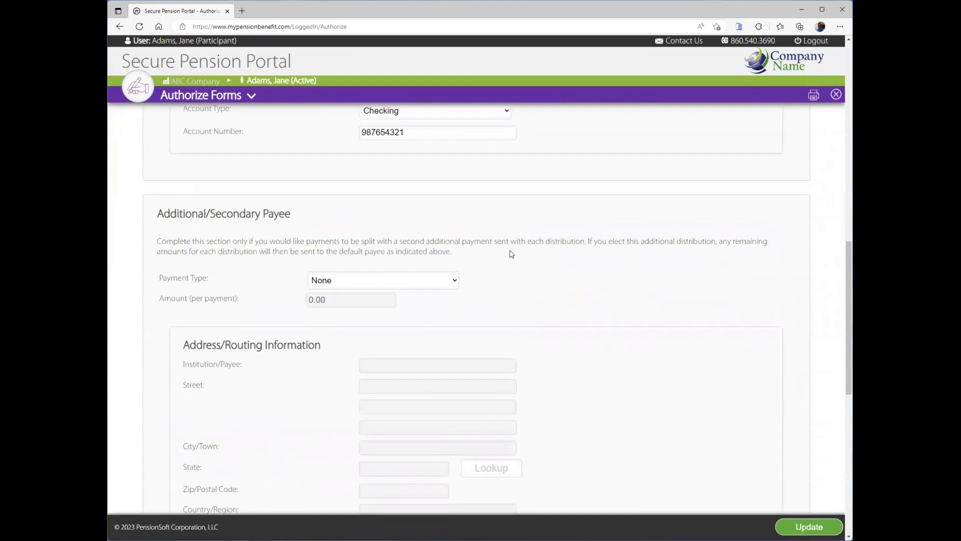
scroll(512, 254, down, 3)
scroll(511, 254, down, 6)
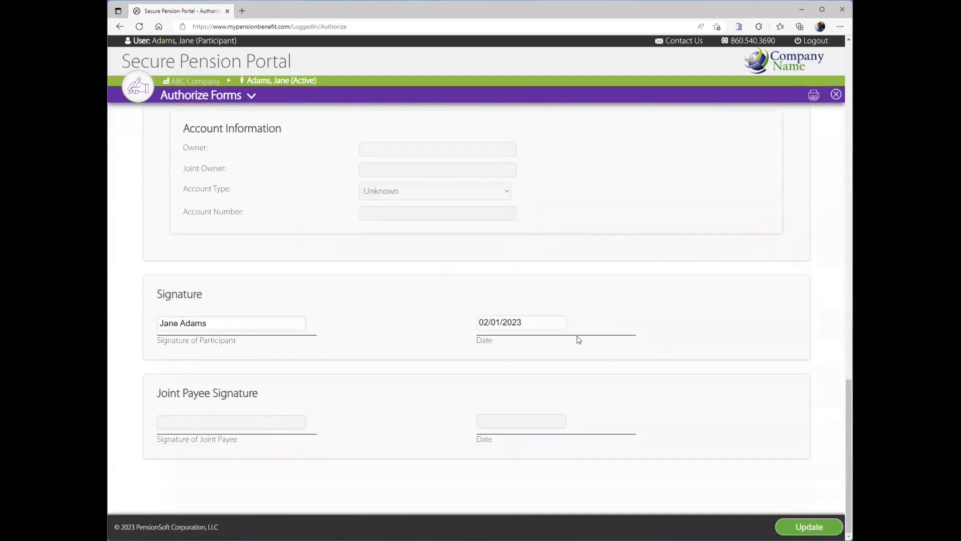
click(777, 524)
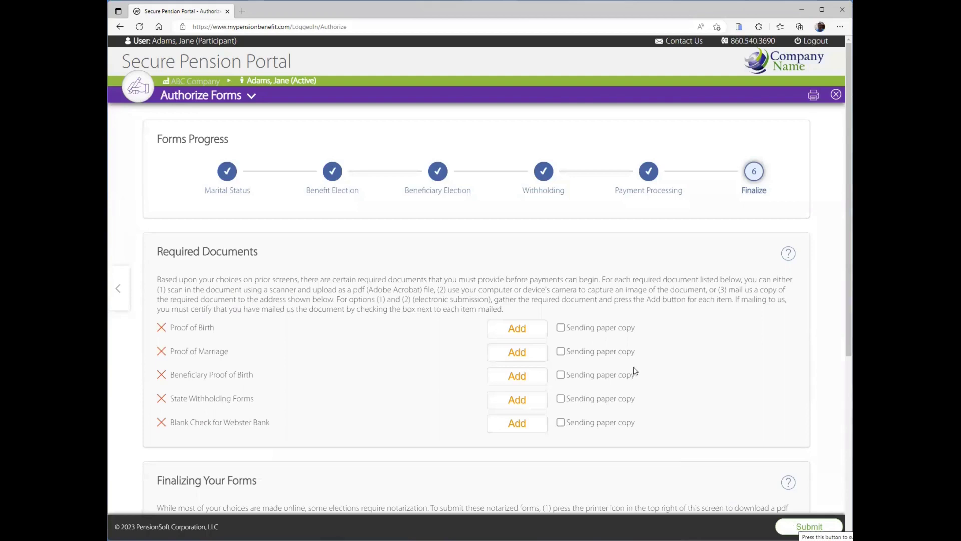
- Check the Document Source options for adding Proof of Birth, then cancel
click(525, 329)
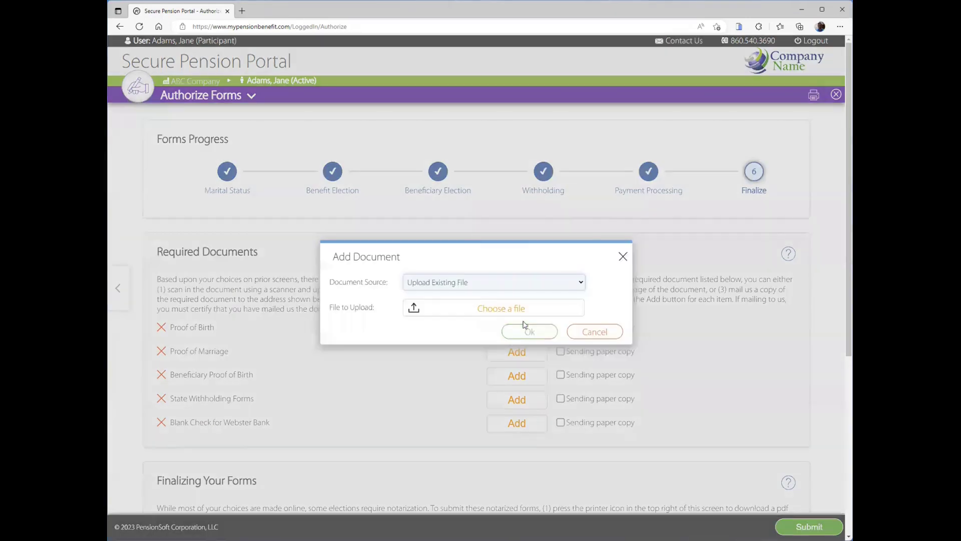
click(490, 281)
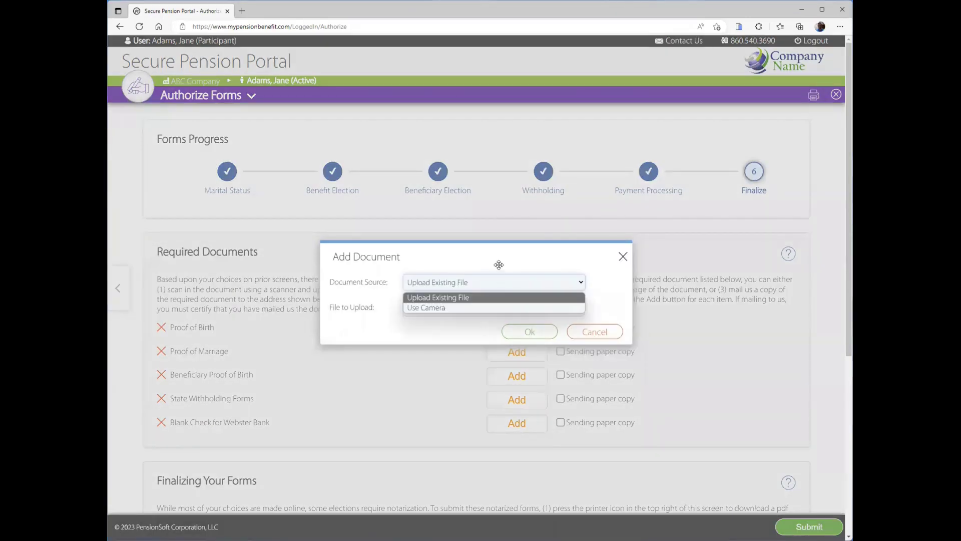
click(499, 264)
click(581, 335)
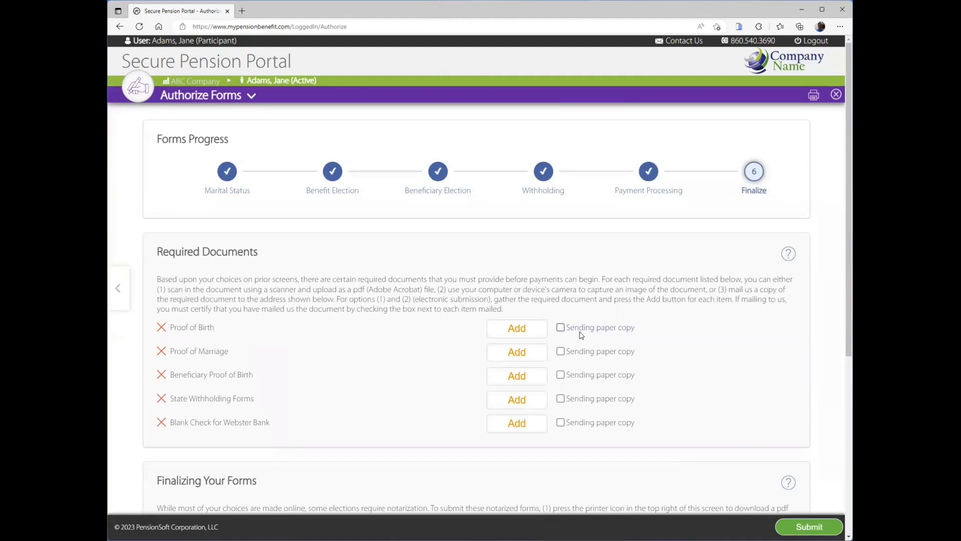
- Generate the printable PensionForms.pdf from the printer icon
scroll(710, 273, down, 2)
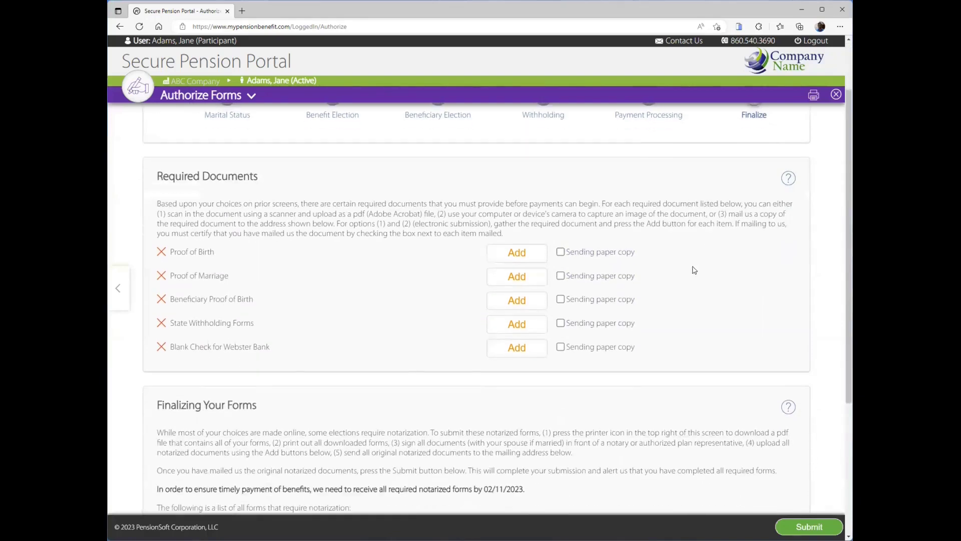
scroll(701, 250, up, 2)
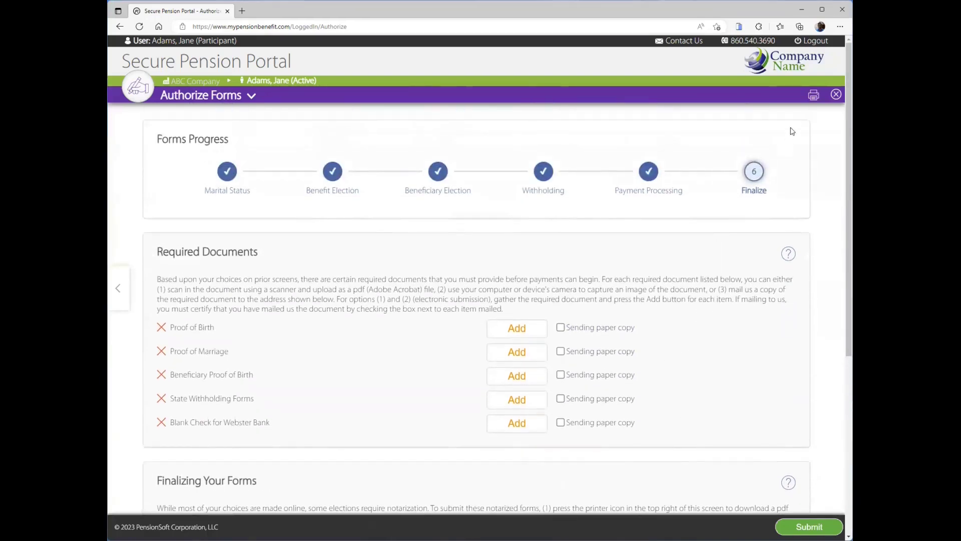
click(813, 95)
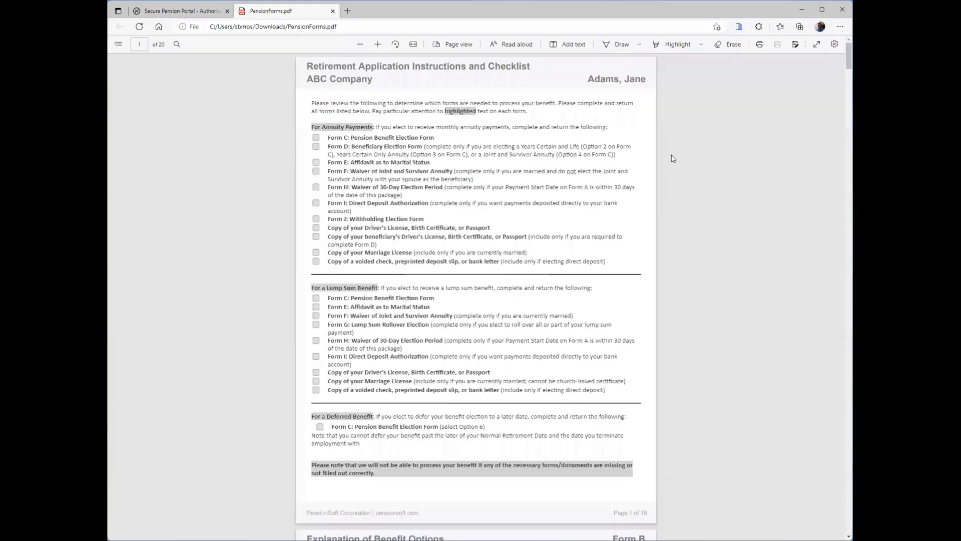
scroll(673, 159, down, 1)
scroll(673, 159, down, 5)
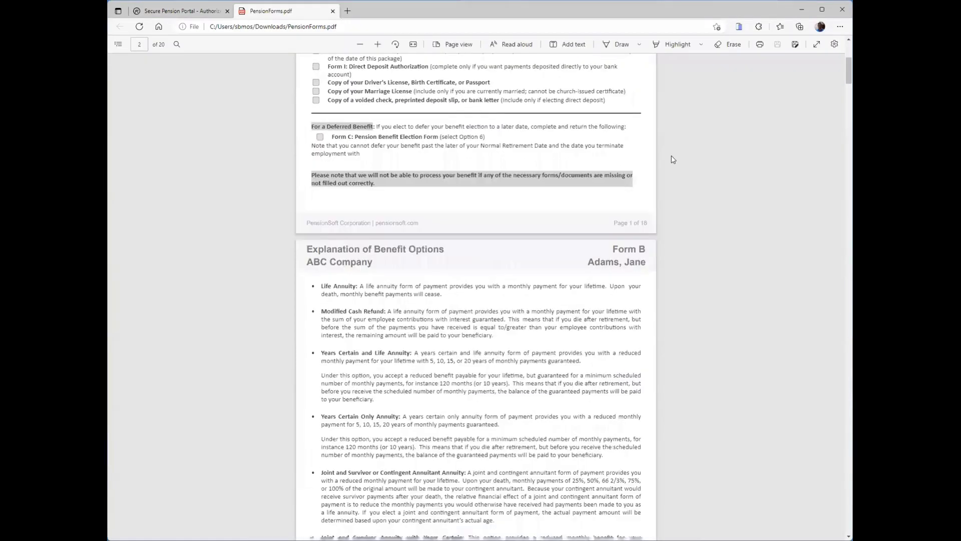
scroll(673, 159, down, 5)
scroll(673, 159, up, 10)
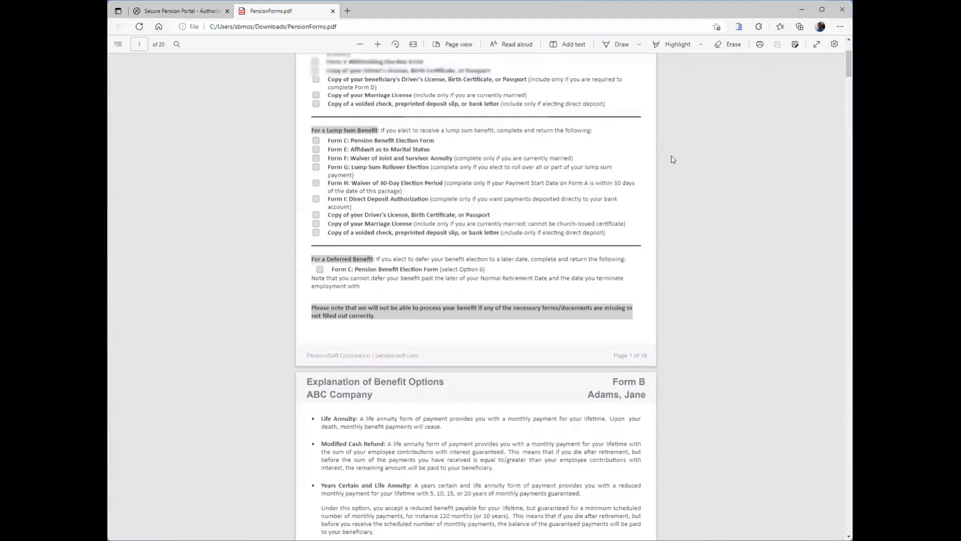
scroll(673, 160, down, 4)
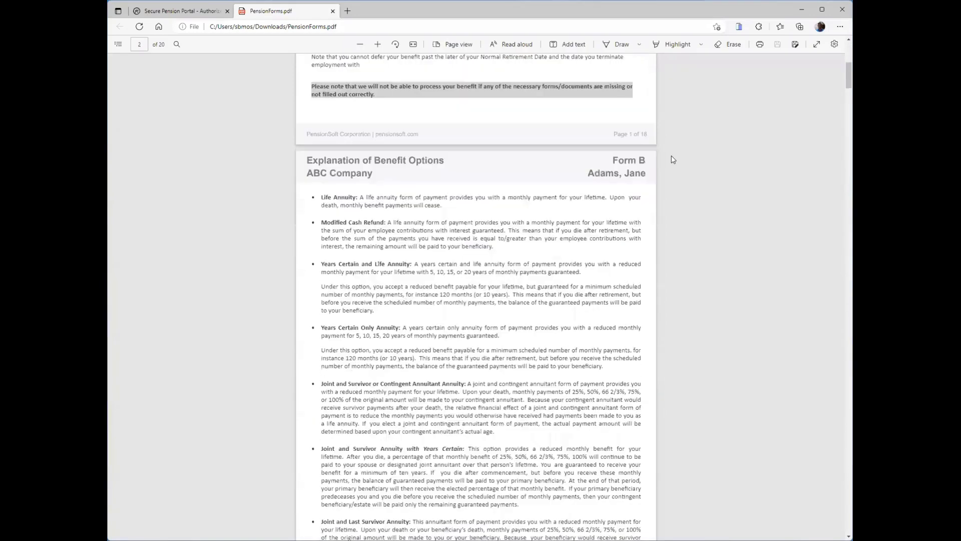
scroll(673, 160, down, 8)
scroll(673, 160, down, 11)
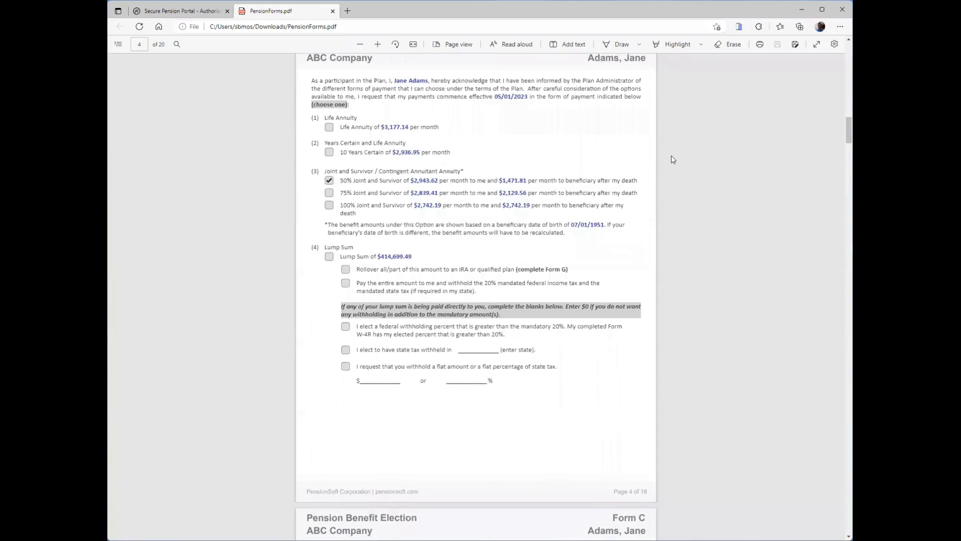
scroll(673, 159, down, 12)
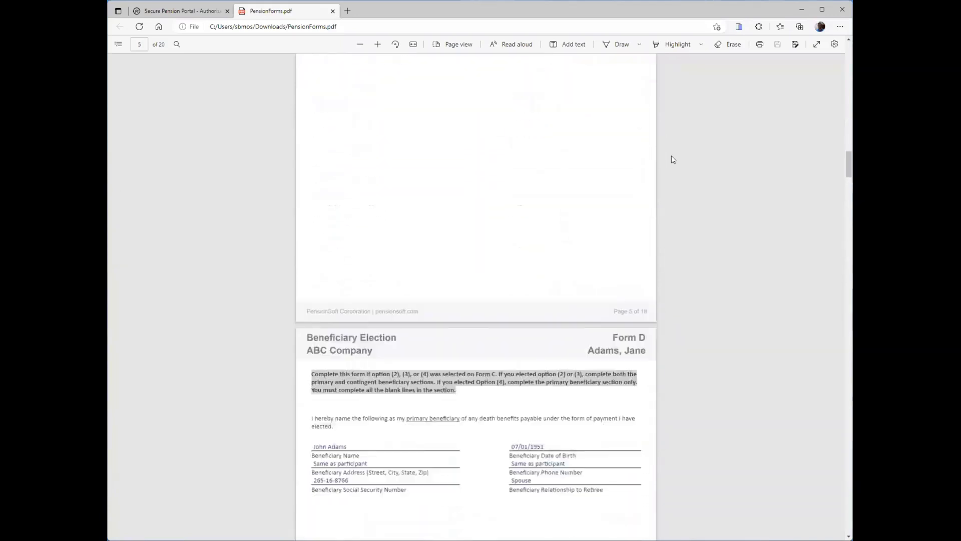
scroll(673, 159, down, 3)
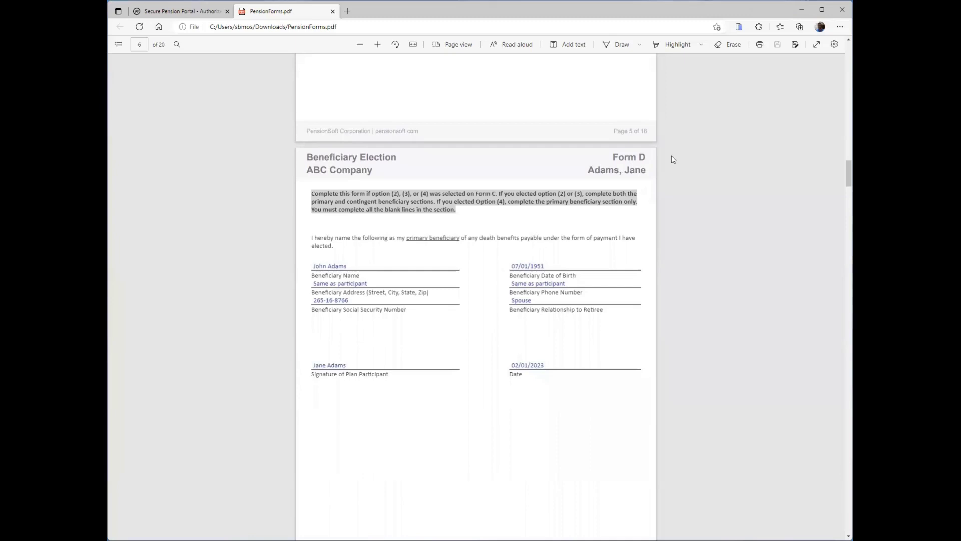
scroll(673, 159, down, 10)
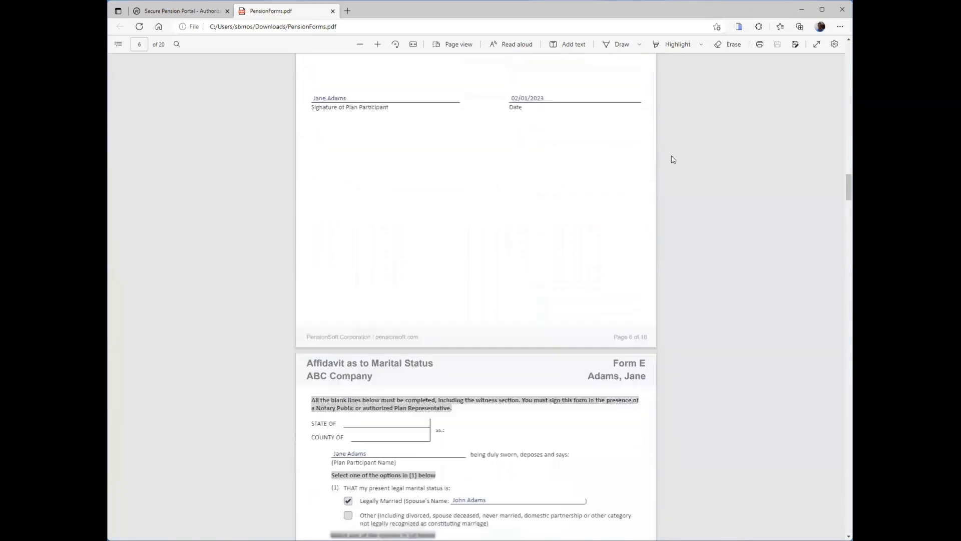
scroll(672, 158, down, 2)
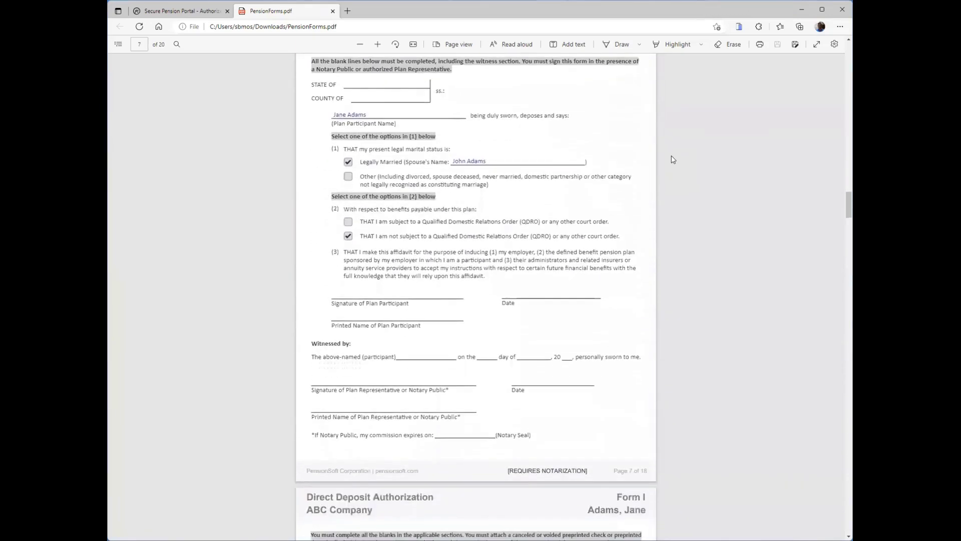
scroll(673, 159, up, 2)
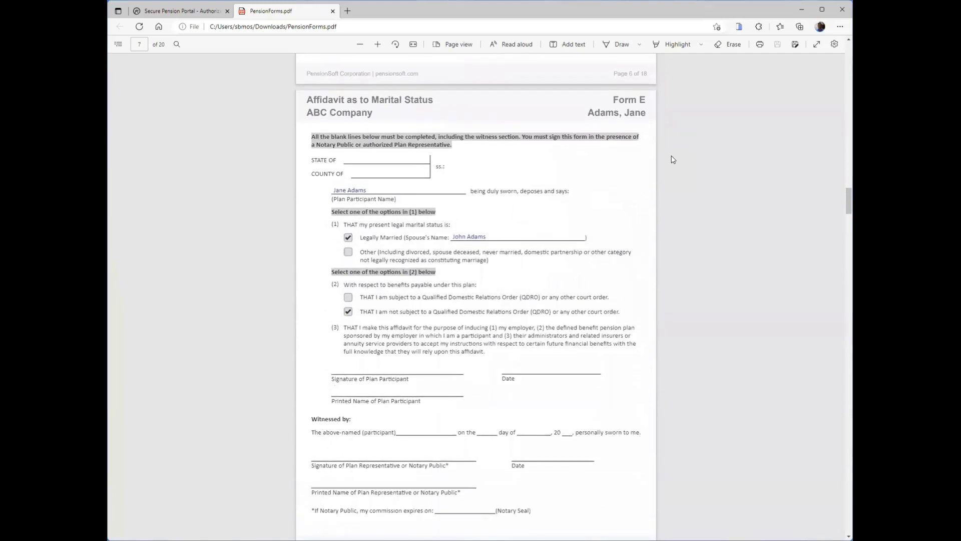
scroll(674, 159, down, 2)
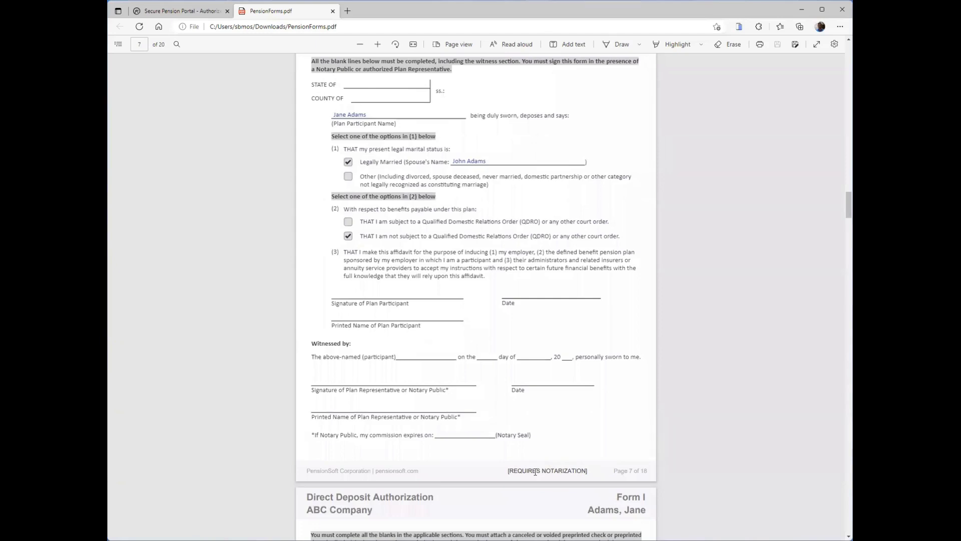
scroll(563, 426, down, 5)
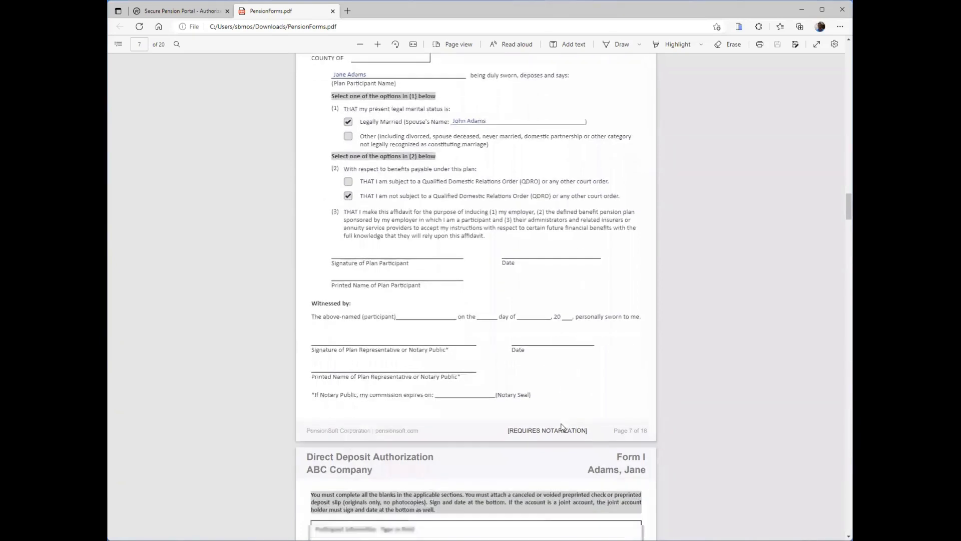
scroll(568, 380, down, 20)
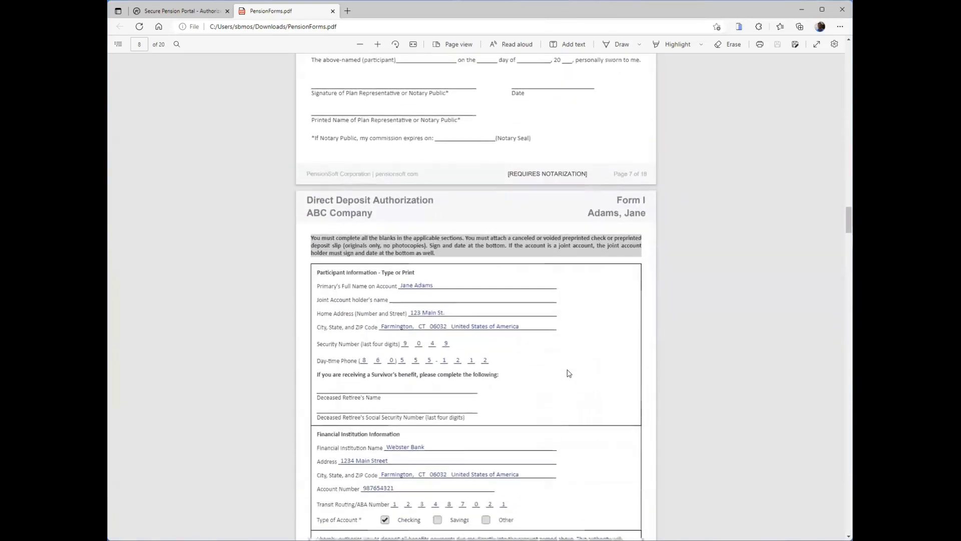
scroll(568, 373, down, 12)
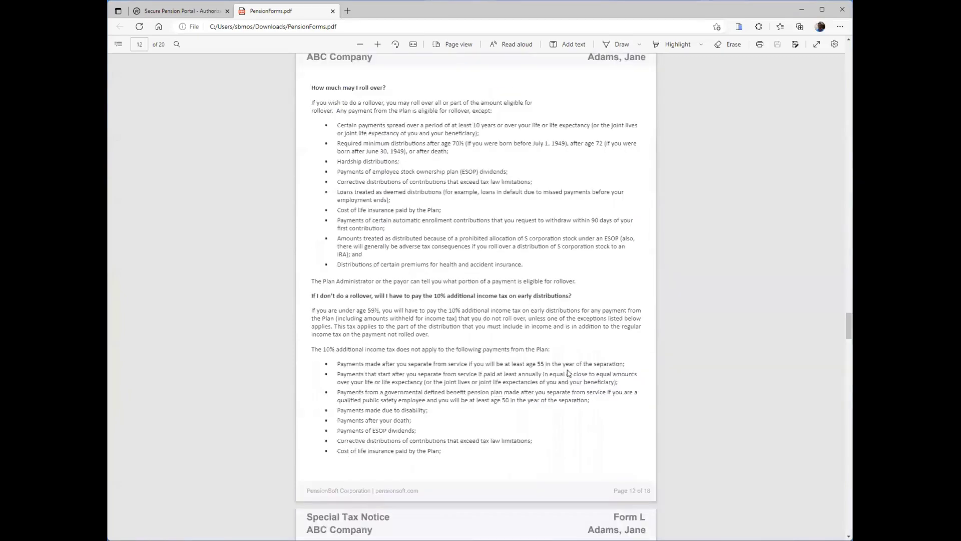
scroll(569, 373, up, 13)
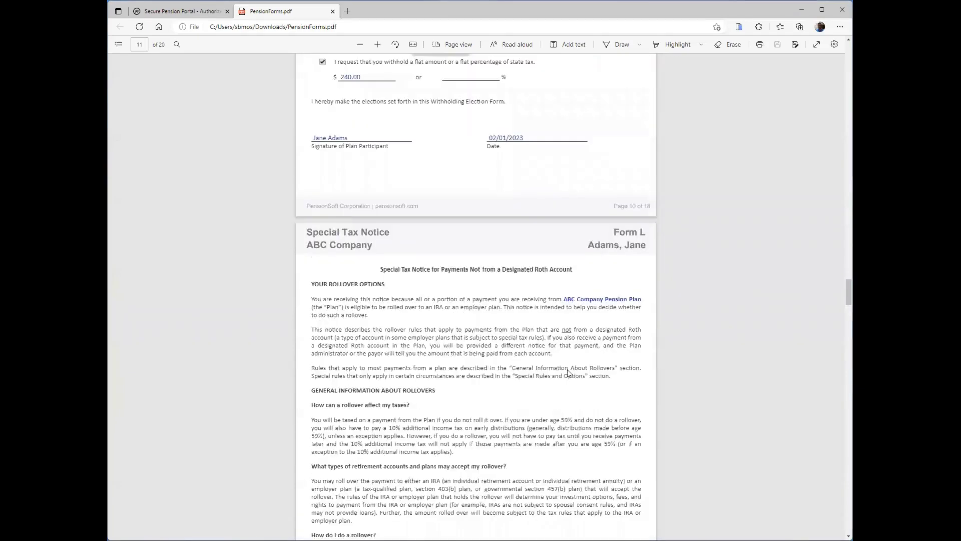
scroll(569, 373, down, 20)
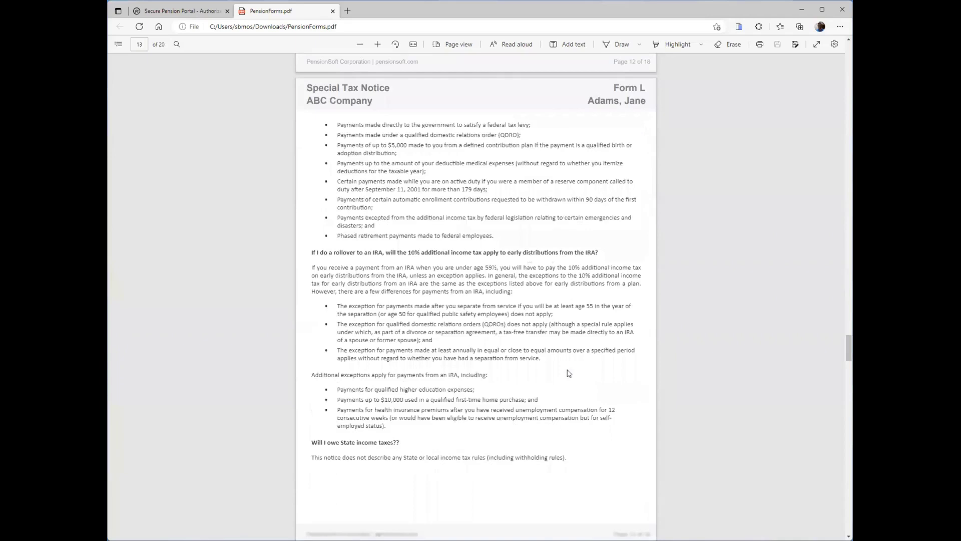
scroll(569, 373, down, 20)
scroll(569, 373, down, 20)
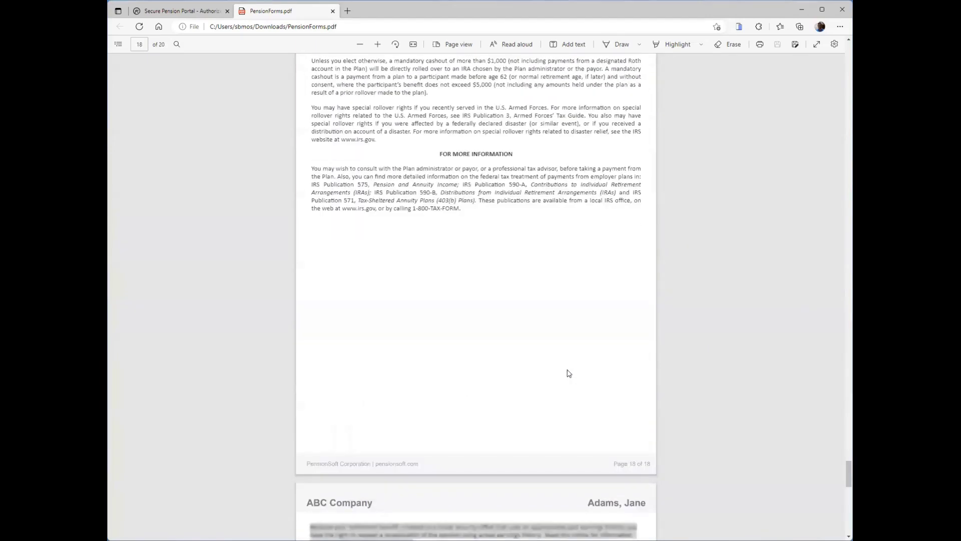
scroll(568, 373, down, 1)
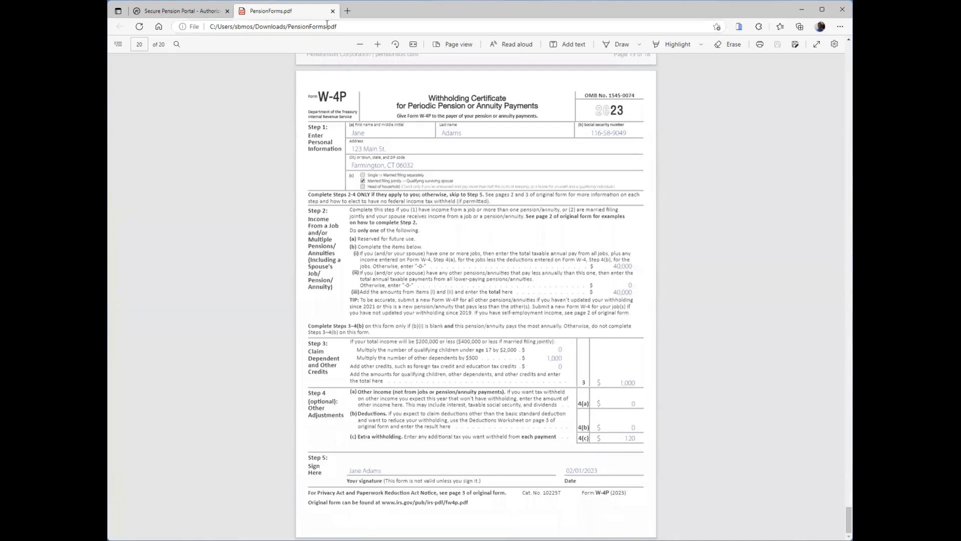
right_click(387, 155)
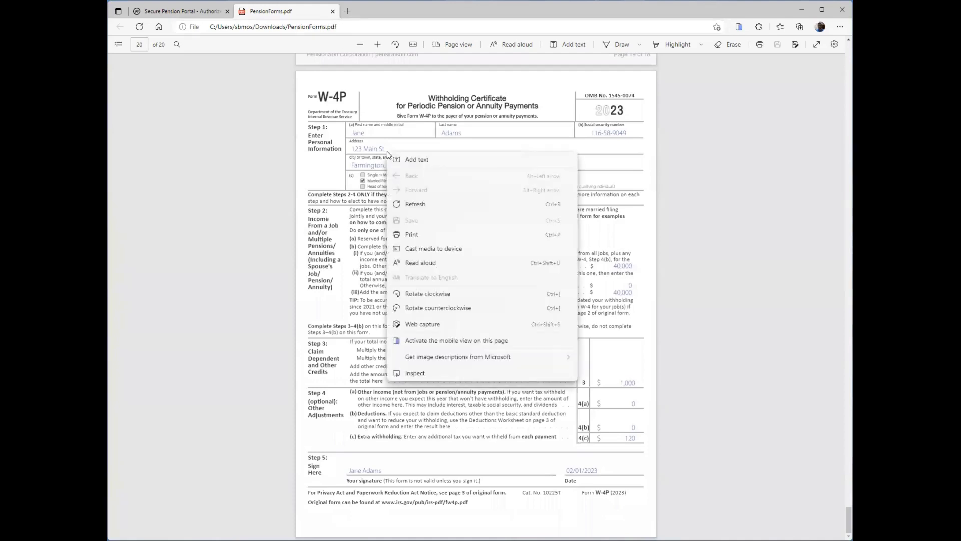
click(338, 183)
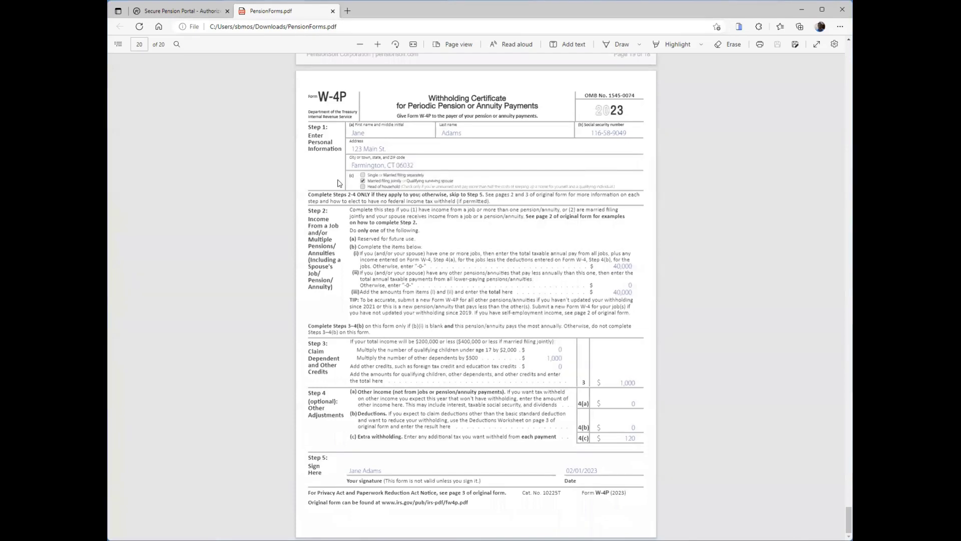
- Close the pension forms PDF and return to the required documents list
click(333, 11)
scroll(504, 300, down, 5)
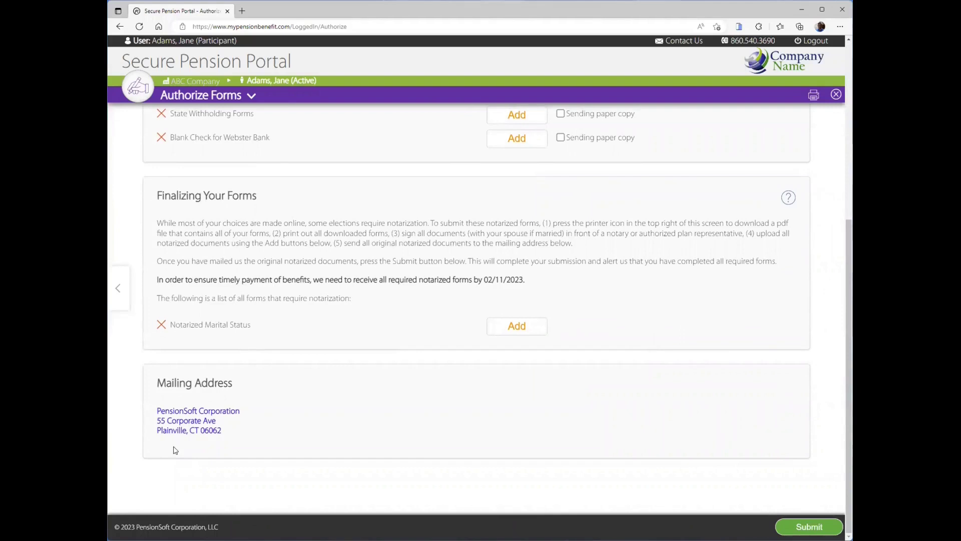
scroll(179, 446, up, 5)
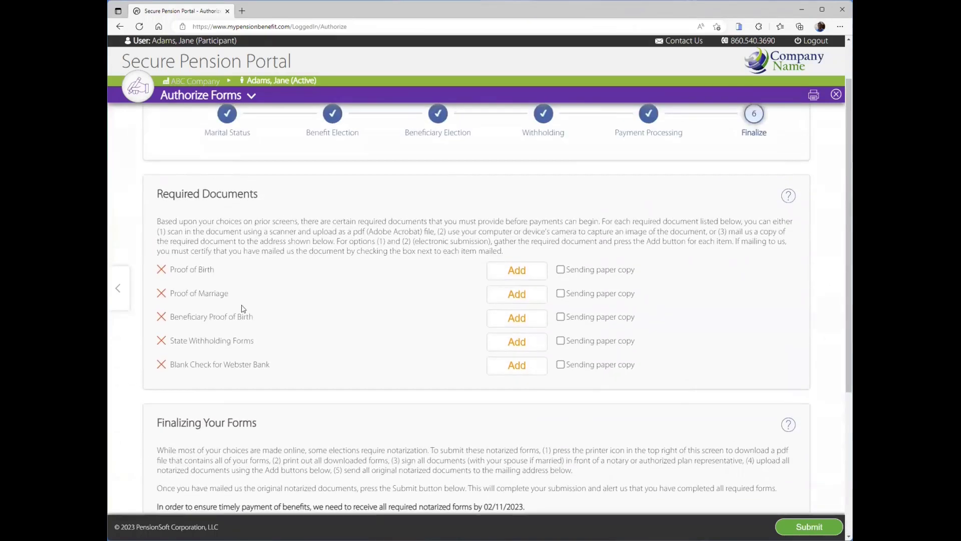
- Mark Proof of Birth, Proof of Marriage, Beneficiary Proof of Birth, State Withholding and blank check as paper copies, then submit
click(560, 270)
click(561, 292)
click(560, 316)
click(560, 340)
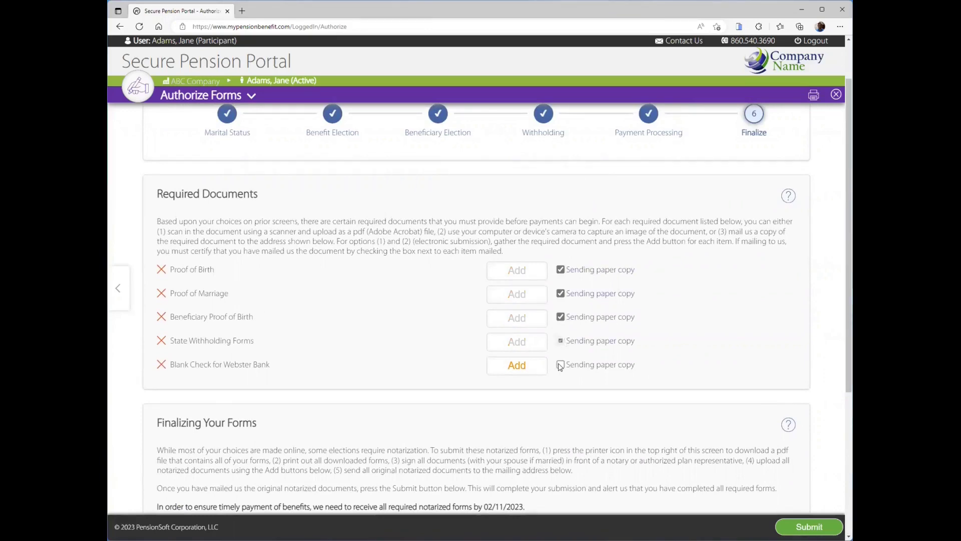
click(560, 365)
scroll(609, 422, down, 5)
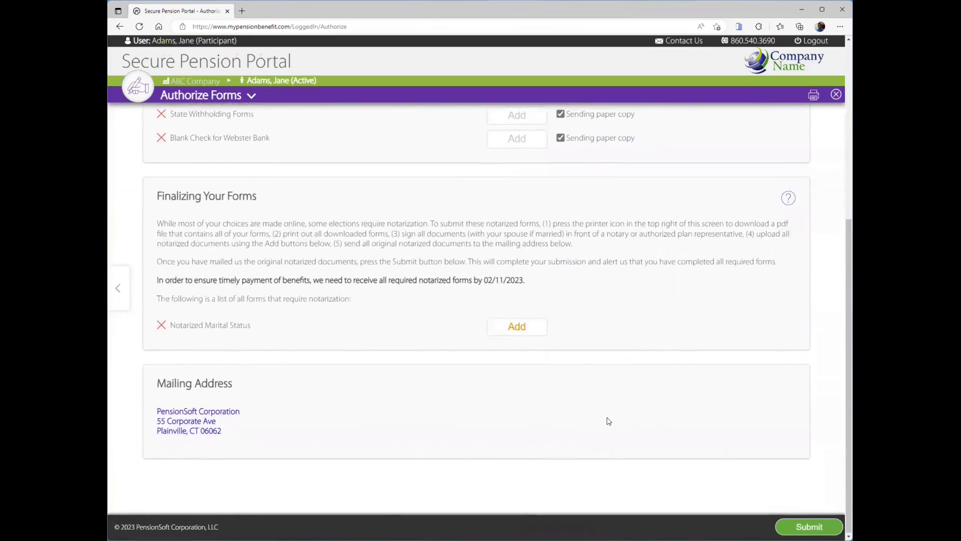
click(809, 527)
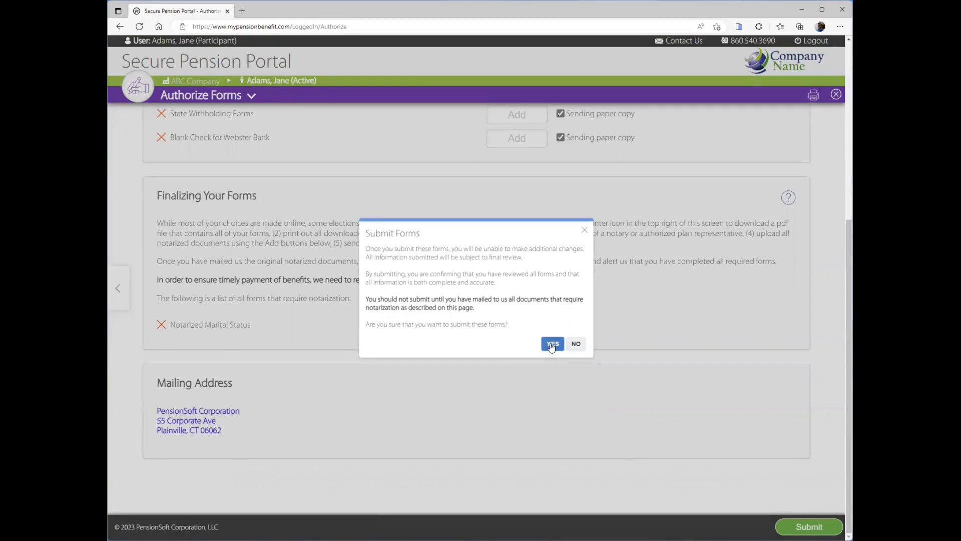
- Confirm the Submit Forms prompt so the Distribution Request shows status Submitted
click(552, 345)
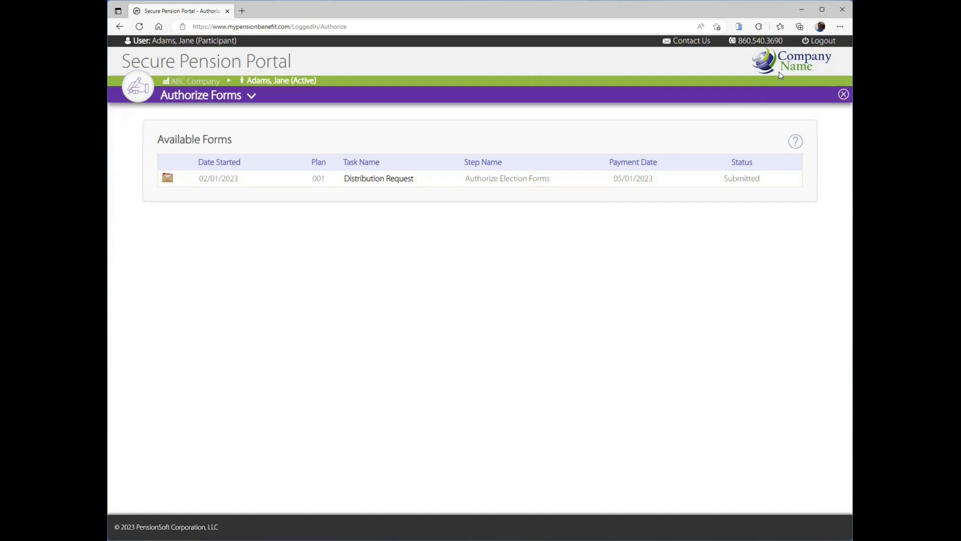
- Log out of the portal and connect to the Production server with the account password
click(823, 42)
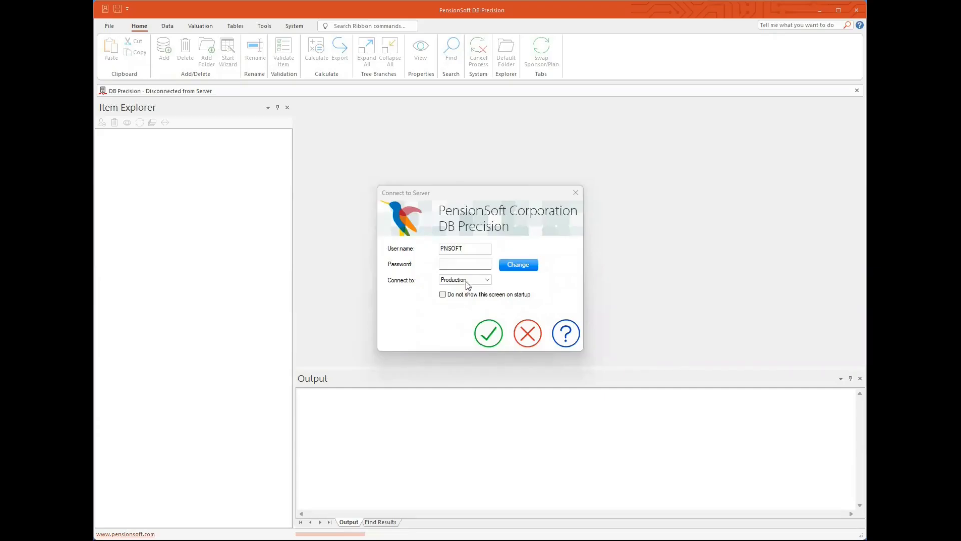
text(********)
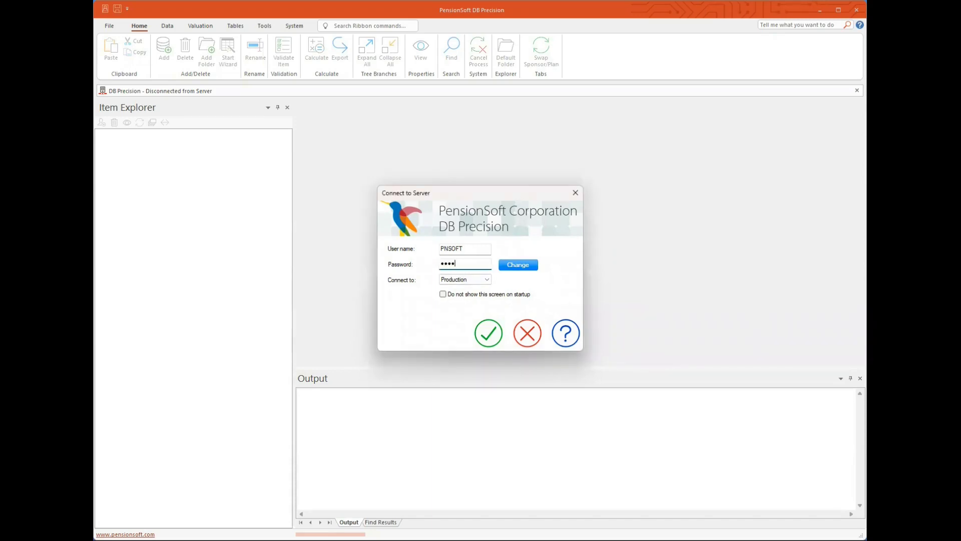
key(Return)
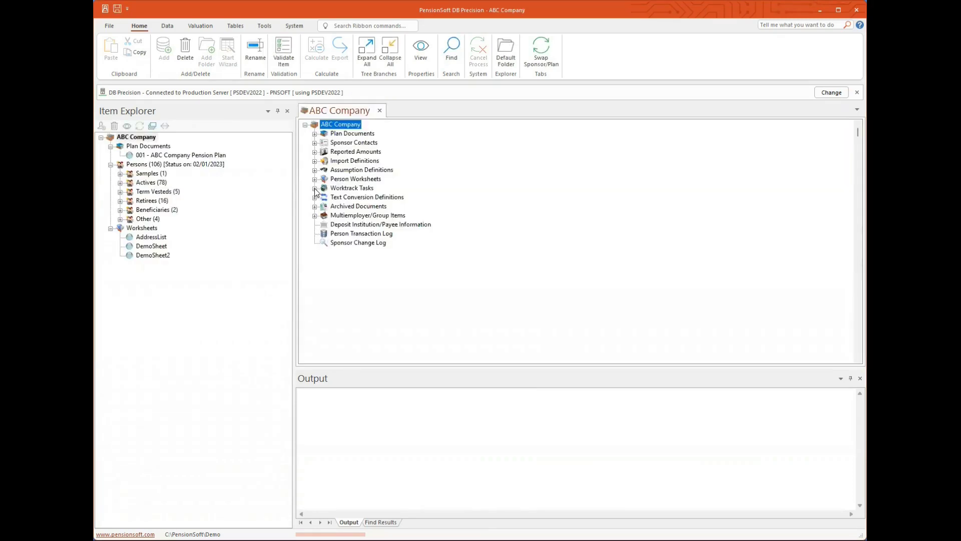
- Expand ABC Company's Worktrack Tasks and open the DistReq task definition
click(315, 189)
mouse_move(343, 209)
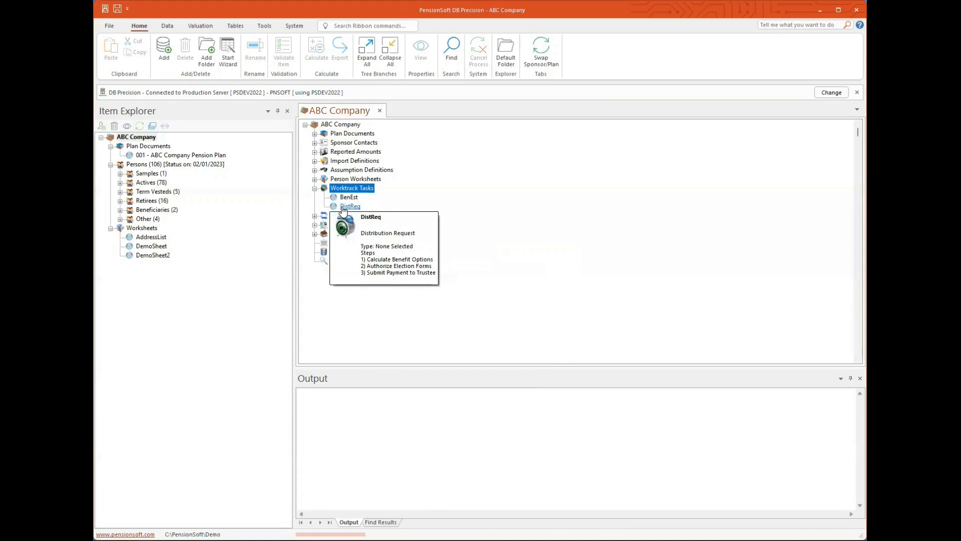
click(344, 208)
double_click(343, 209)
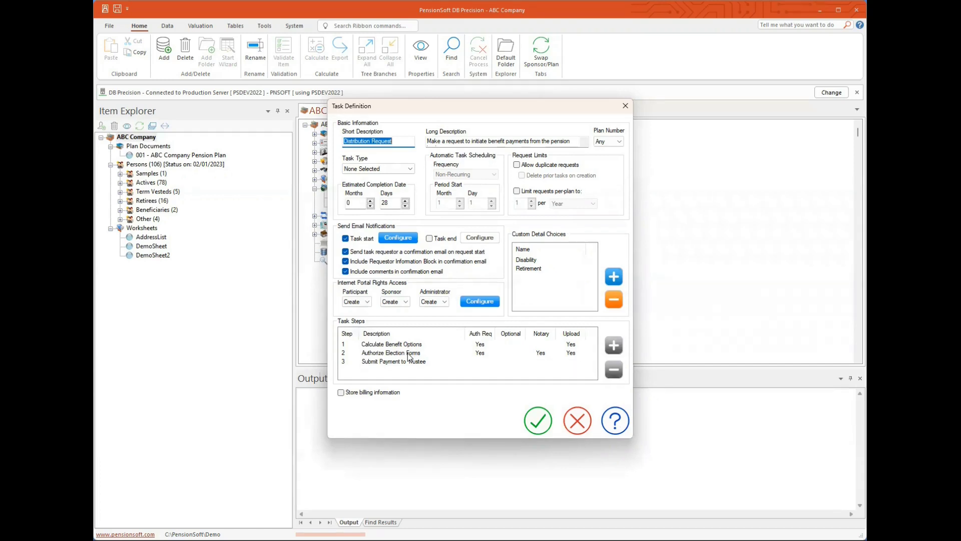
- Open step 2, 'Authorize Election Forms', from the Task Steps list
click(408, 354)
double_click(408, 353)
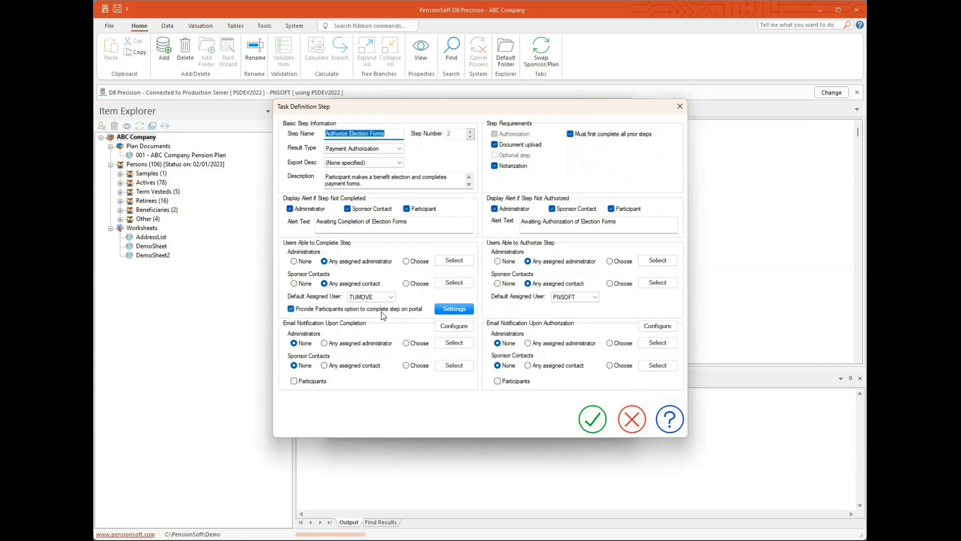
- Review the step's portal Forms Configuration, then close Forms Configuration, Task Definition Step and Task Definition unchanged
click(455, 311)
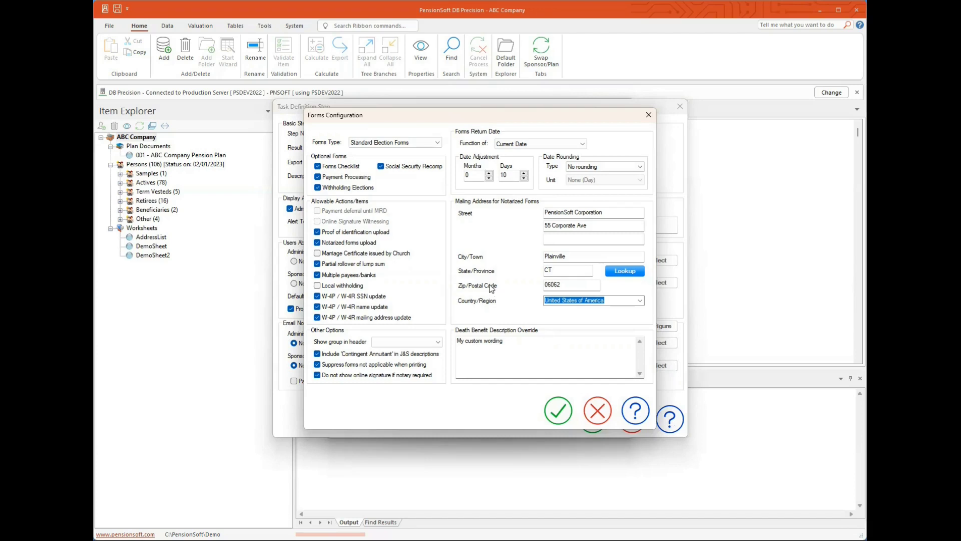
click(596, 411)
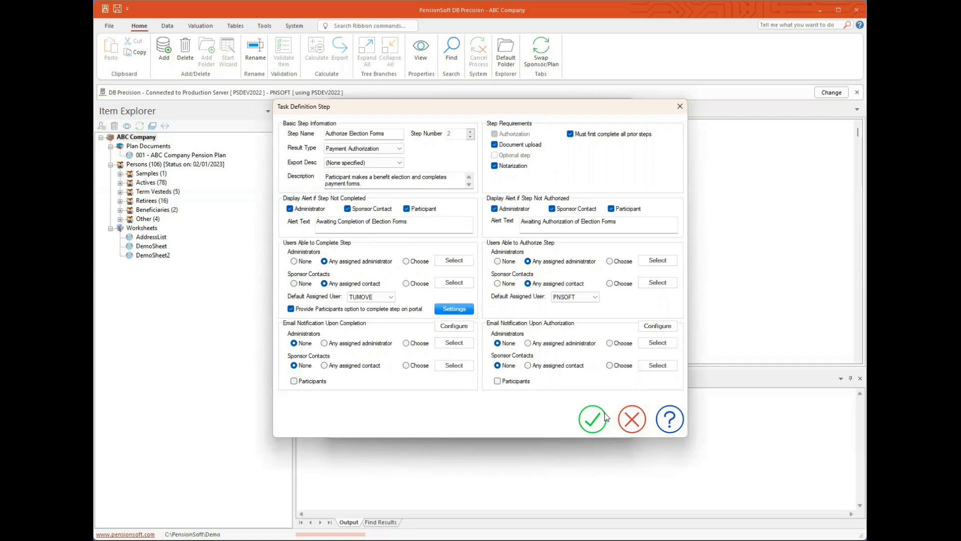
click(630, 425)
click(575, 421)
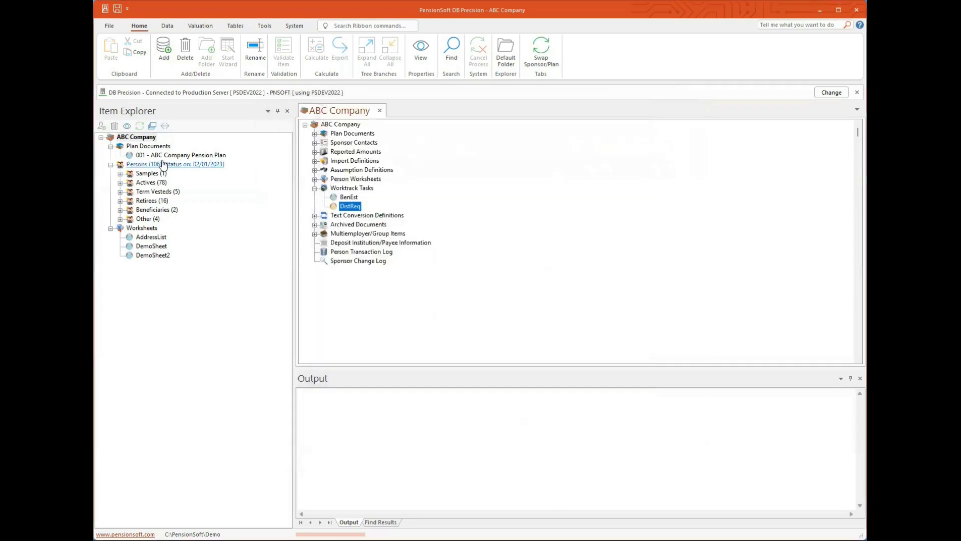
- Swap to 001 - ABC Company Pension Plan and open its benefitEstimate export definition
double_click(164, 158)
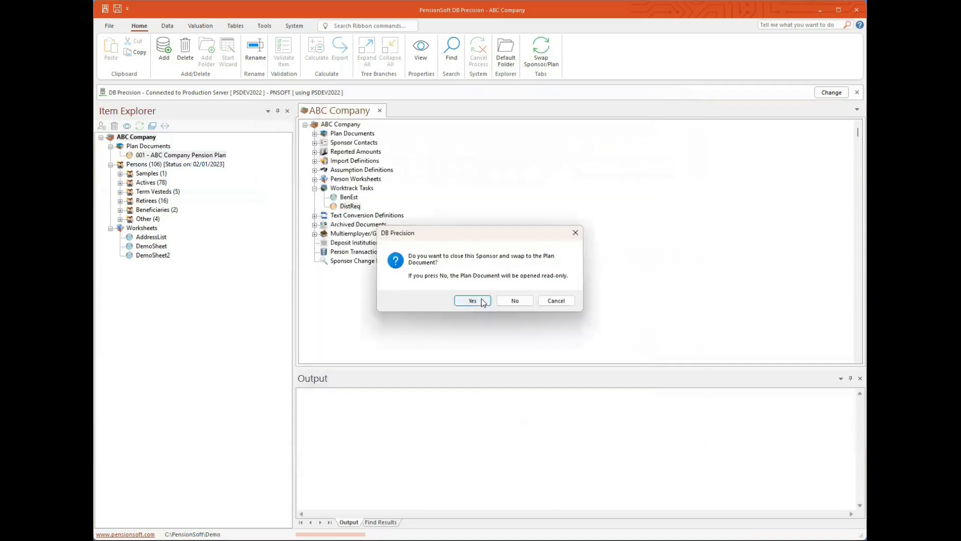
click(483, 302)
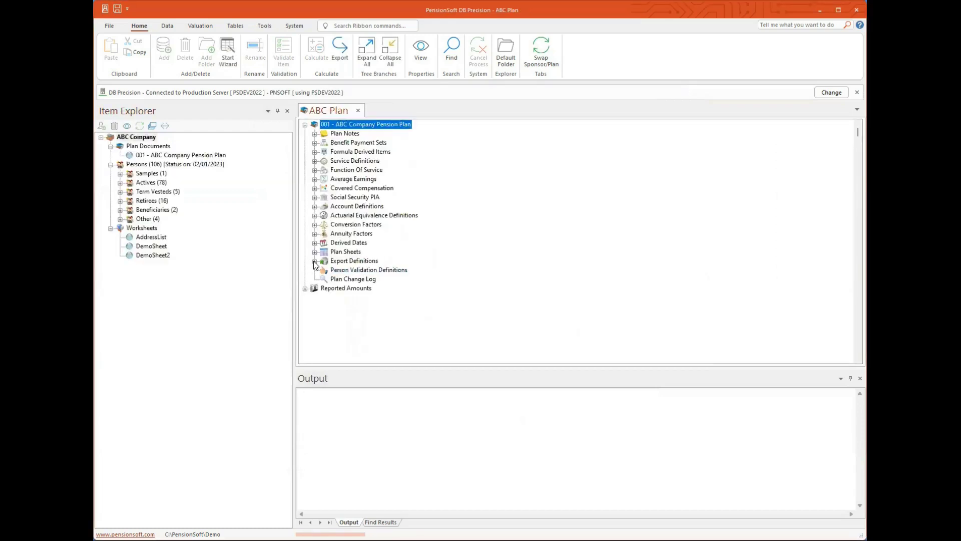
click(314, 261)
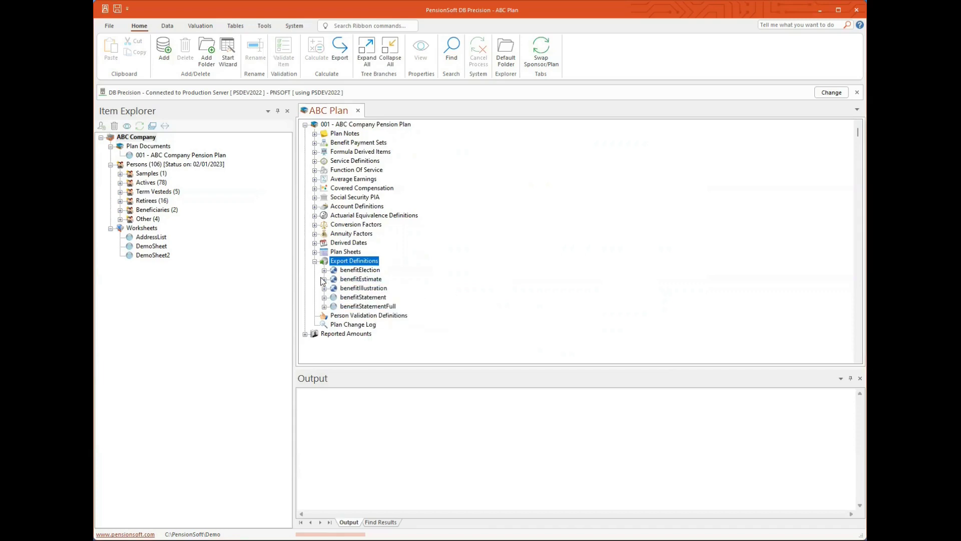
click(325, 279)
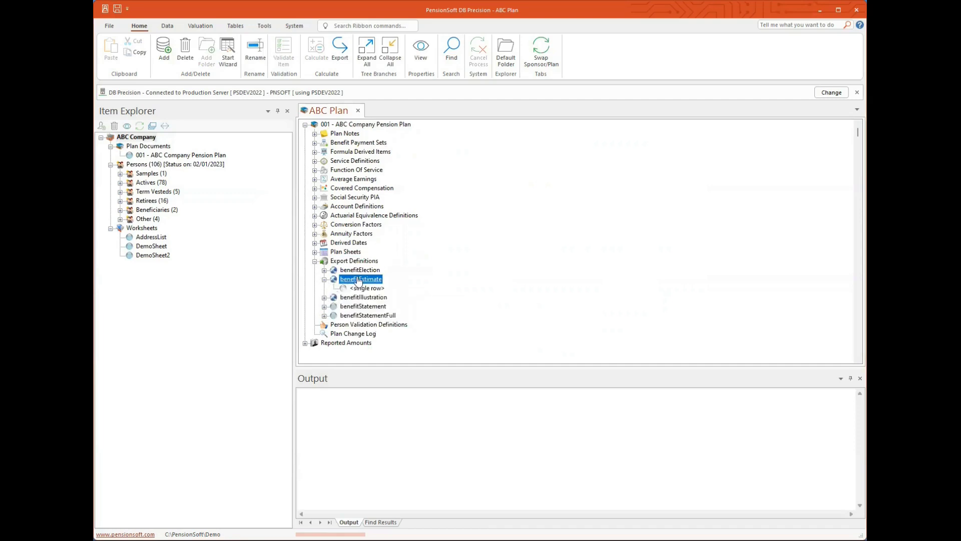
double_click(359, 280)
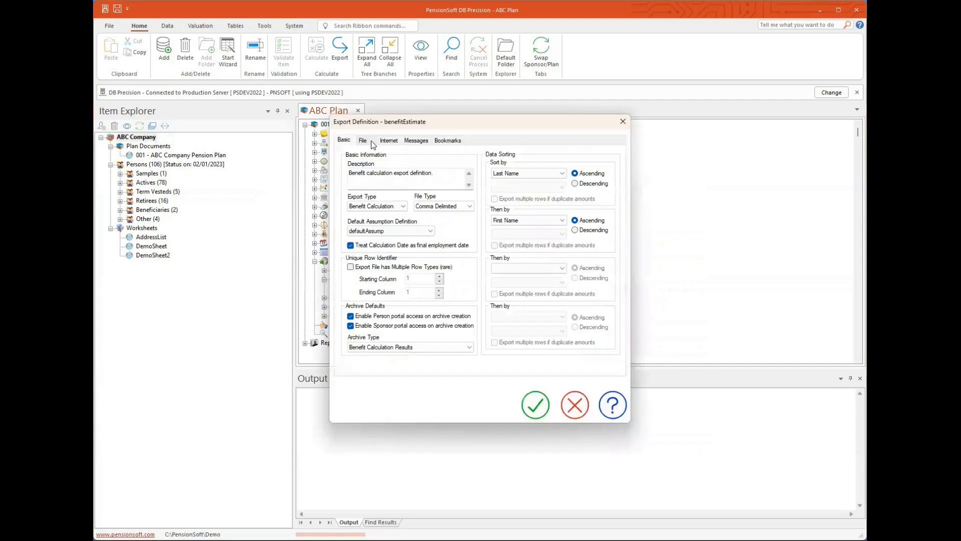
- Inspect benefitEstimate's file, portal display and Basic settings including Archive Type, then cancel unchanged
click(370, 141)
click(389, 140)
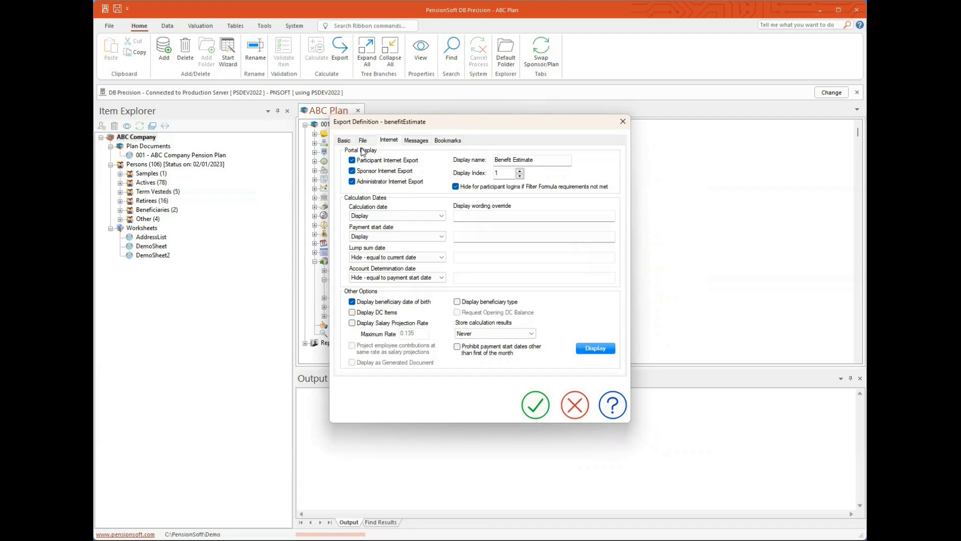
click(344, 141)
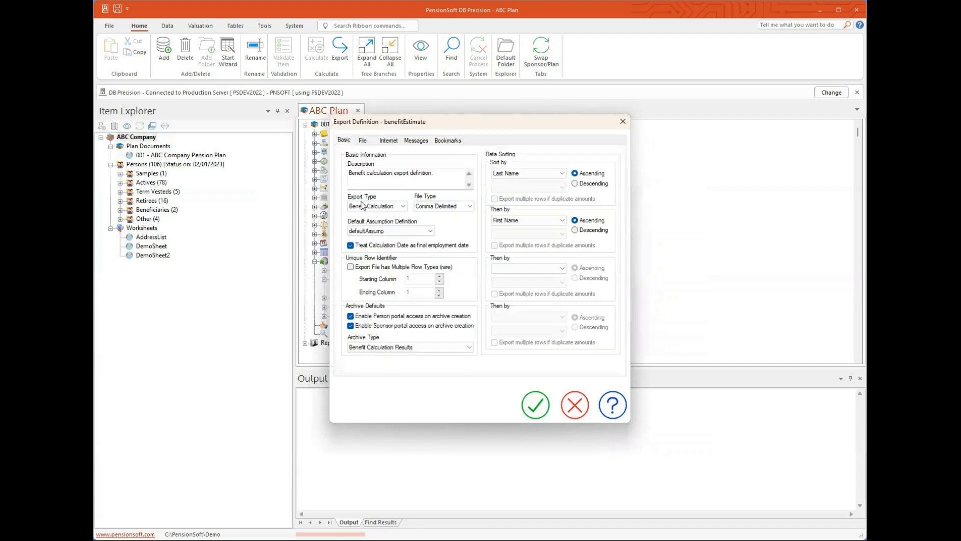
click(398, 347)
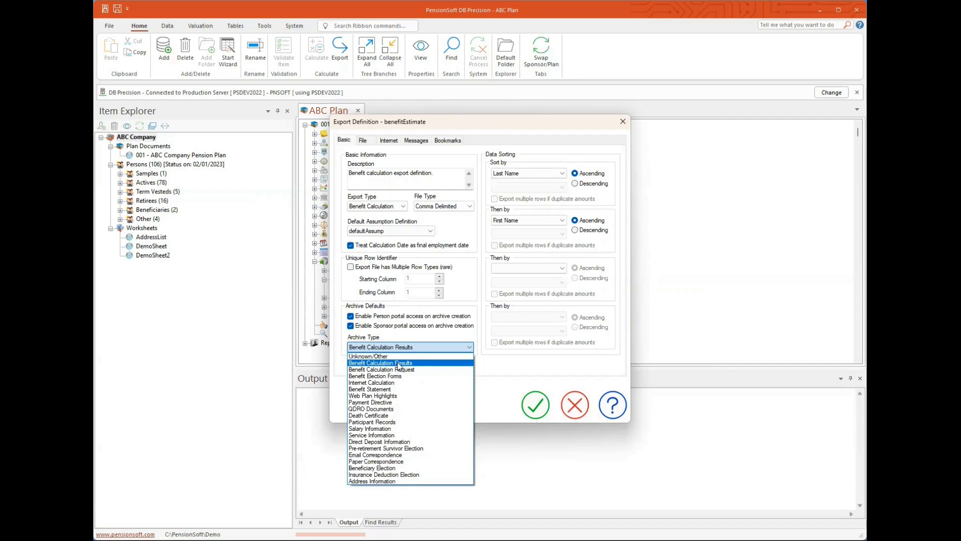
click(509, 403)
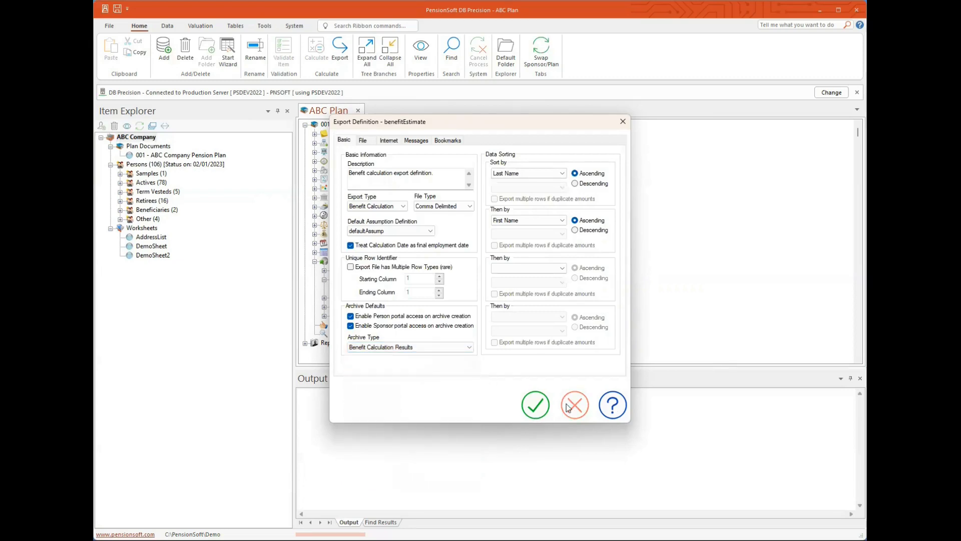
click(568, 407)
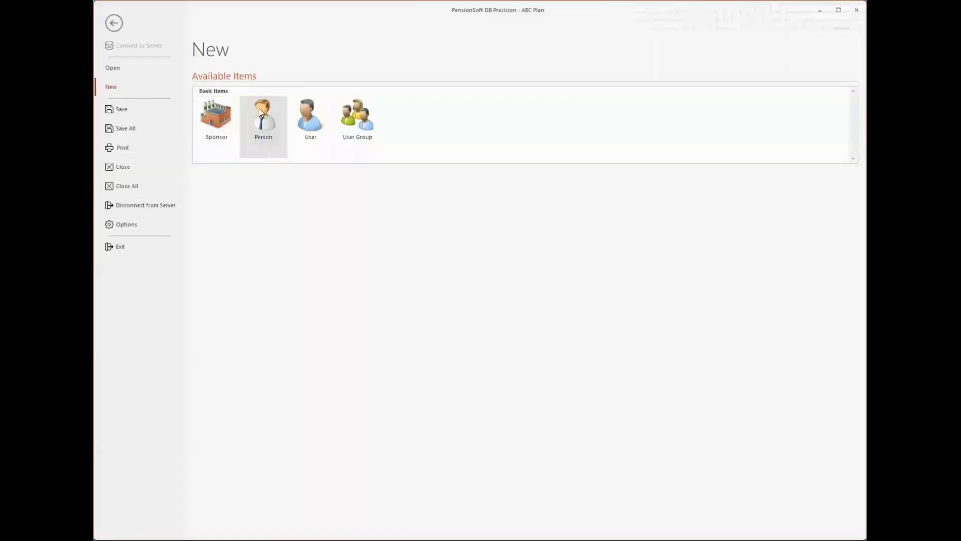
- Start a new person record and enter the person's SSN, first name and last name
click(259, 108)
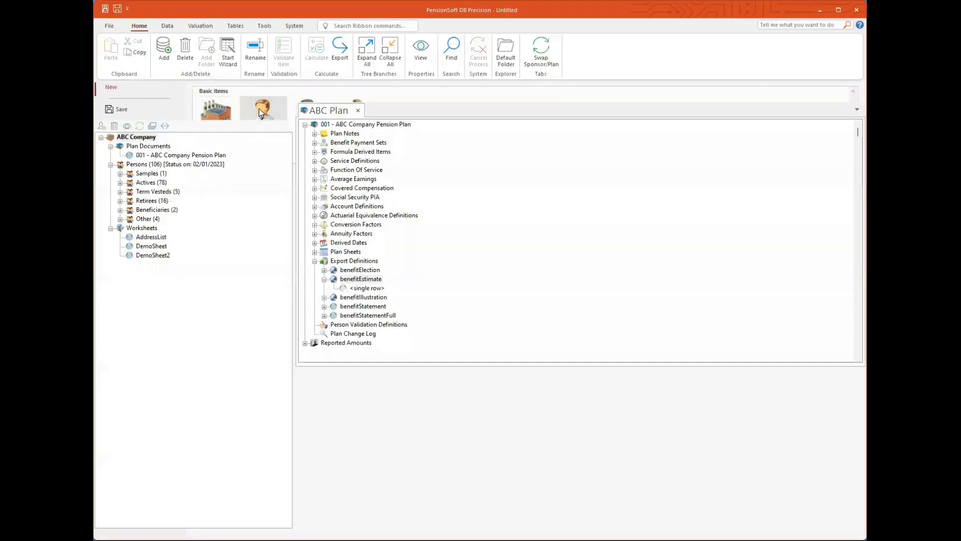
text(054-96-7)
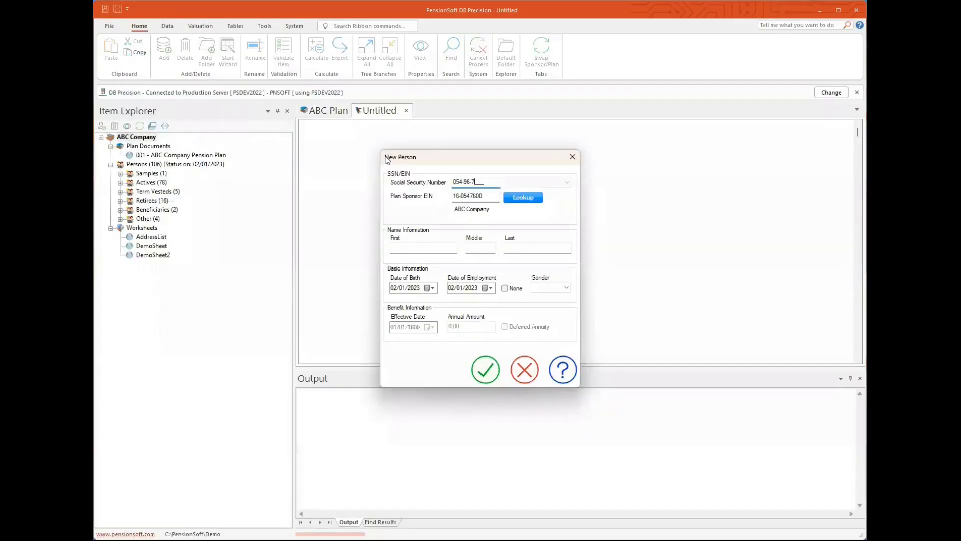
text(304)
key(Tab)
key(Tab)
text(John)
key(Tab)
key(Tab)
text(Sample)
- Set birth date 01/01/1962, employment date 01/01/2000 and gender Male, then create the person
click(394, 288)
text(01/01/)
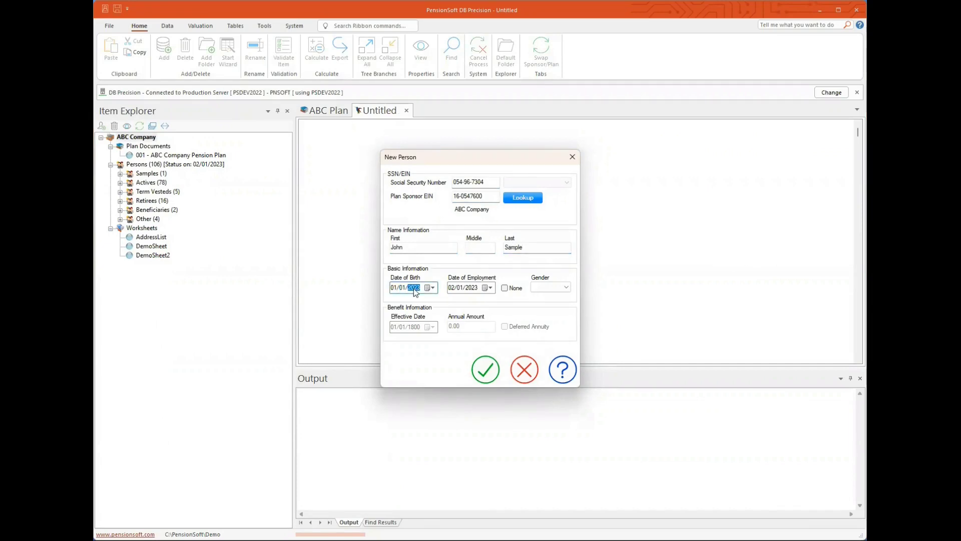
text(1962)
click(451, 289)
text(01)
click(469, 288)
text(20)
click(555, 287)
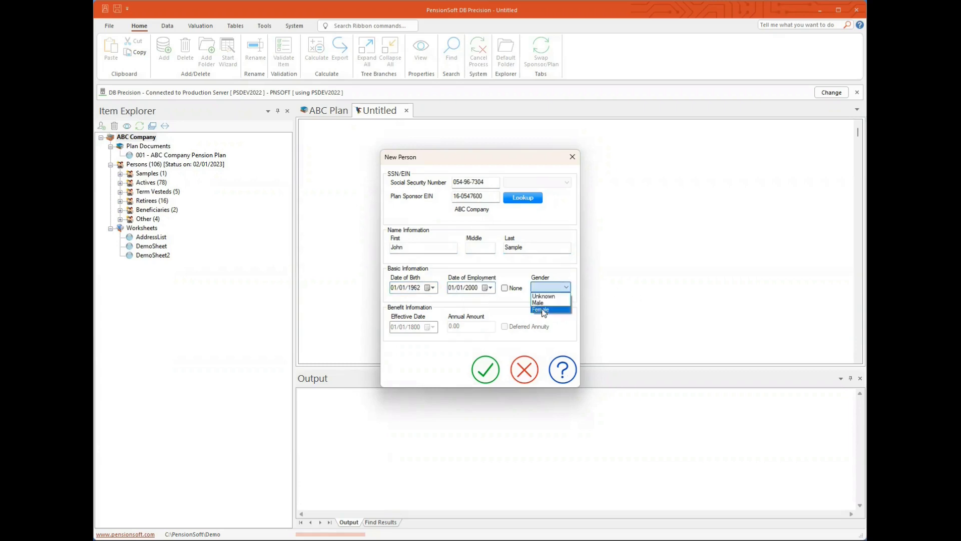
click(543, 303)
click(485, 370)
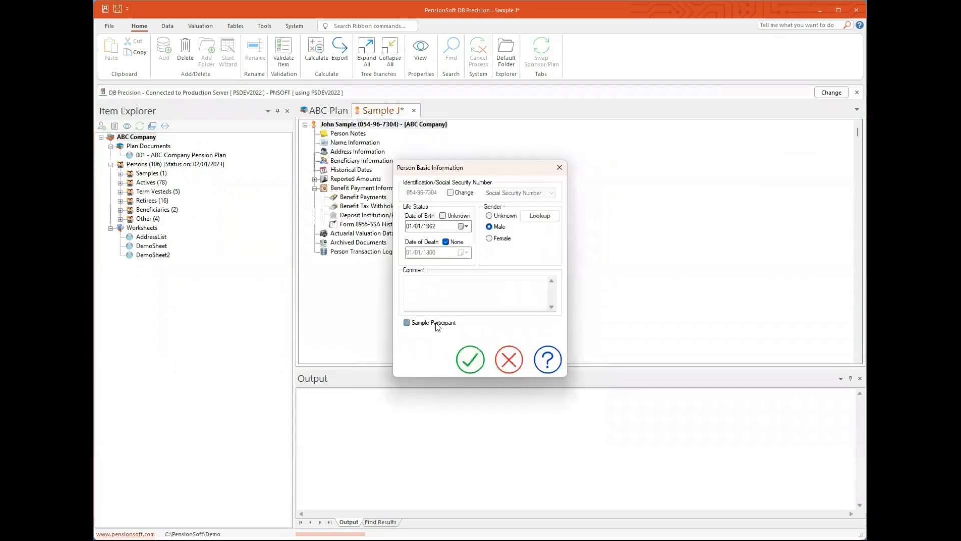
- Mark the person as Sample Participant, add a 60000 Base reported amount, and save
click(437, 324)
click(467, 352)
click(315, 179)
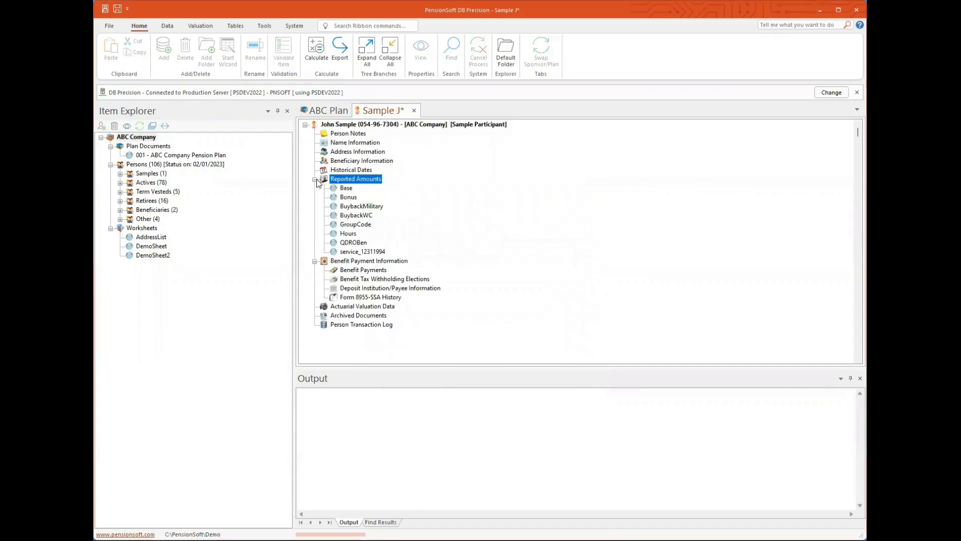
double_click(346, 188)
click(599, 151)
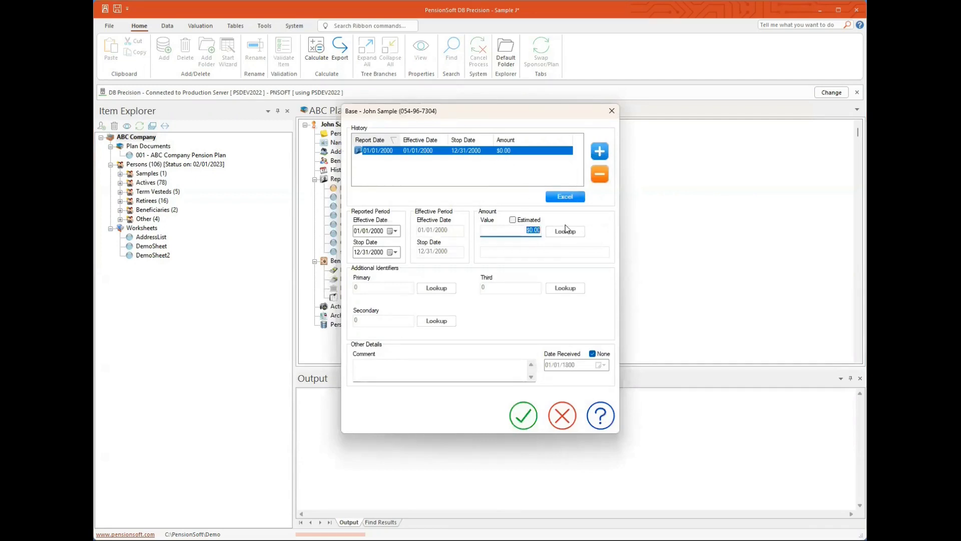
text(60000)
click(521, 418)
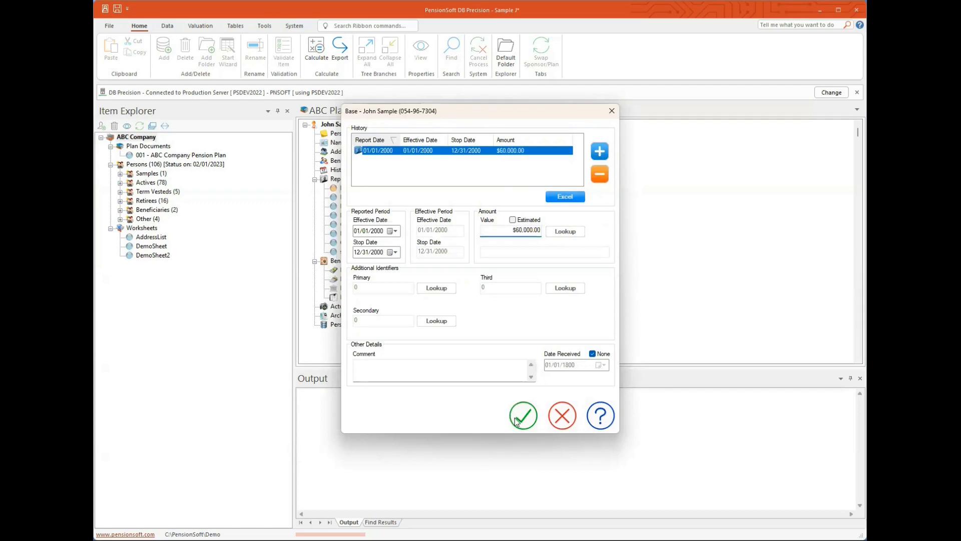
click(118, 8)
- Run the benefitsRet calculation with annuity commencement 05/01/2023, close results, and open the Beneficiary information
right_click(348, 125)
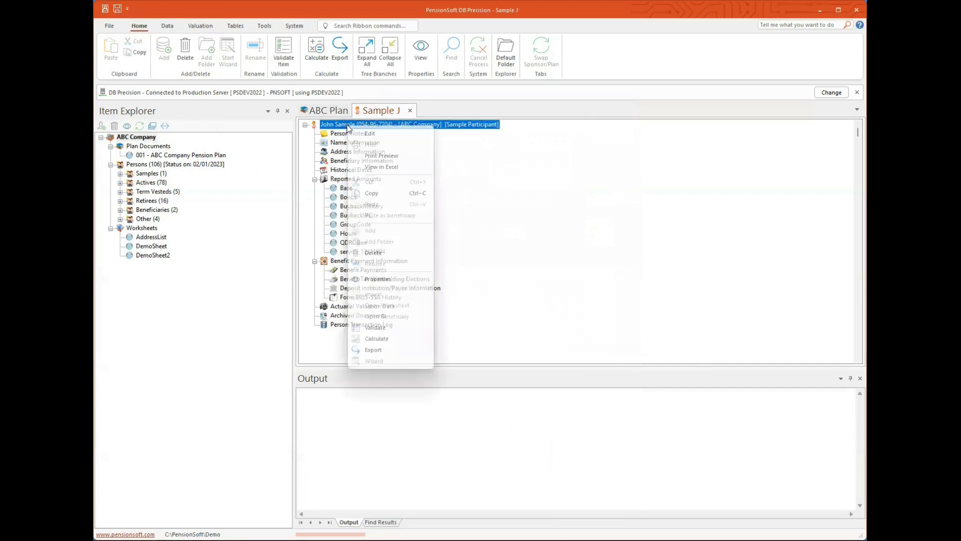
click(406, 339)
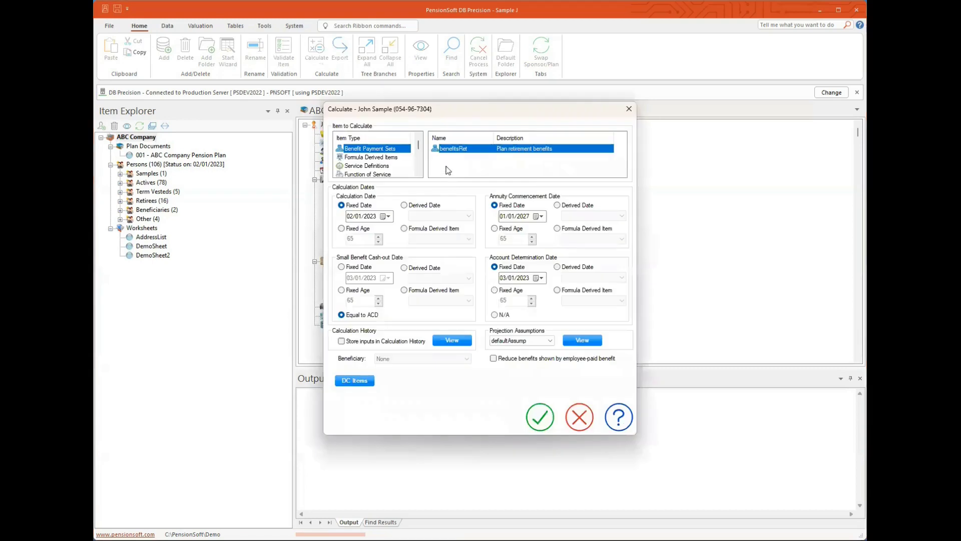
click(502, 216)
text(05012)
click(472, 155)
double_click(472, 155)
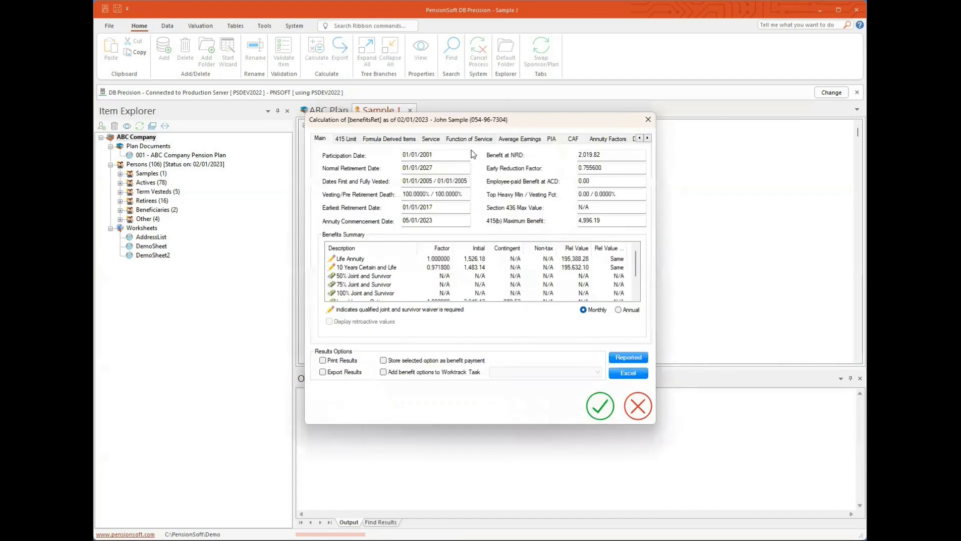
click(642, 398)
double_click(341, 162)
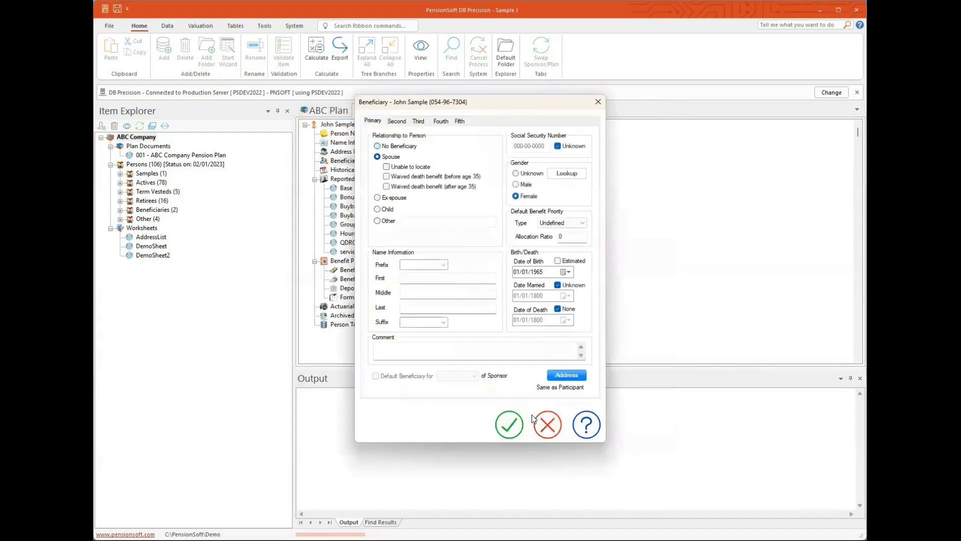
- Confirm the spouse beneficiary born 01/01/1965 and rerun benefitsRet, showing a 707.54 50% survivor benefit
click(510, 424)
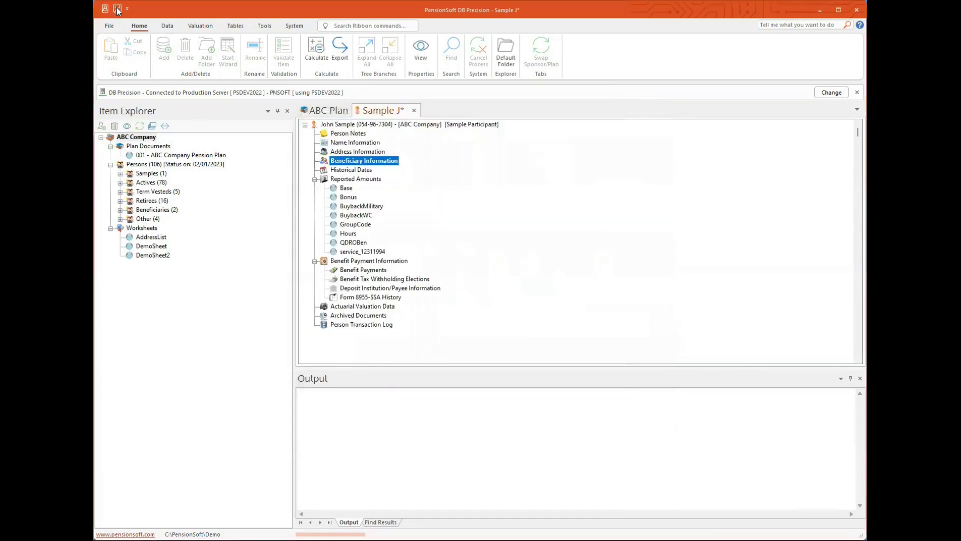
right_click(363, 124)
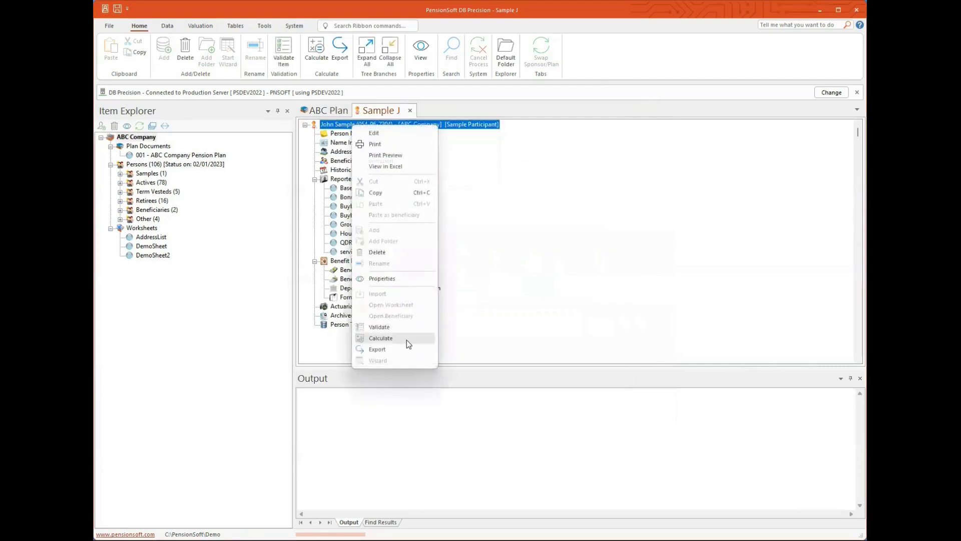
click(407, 340)
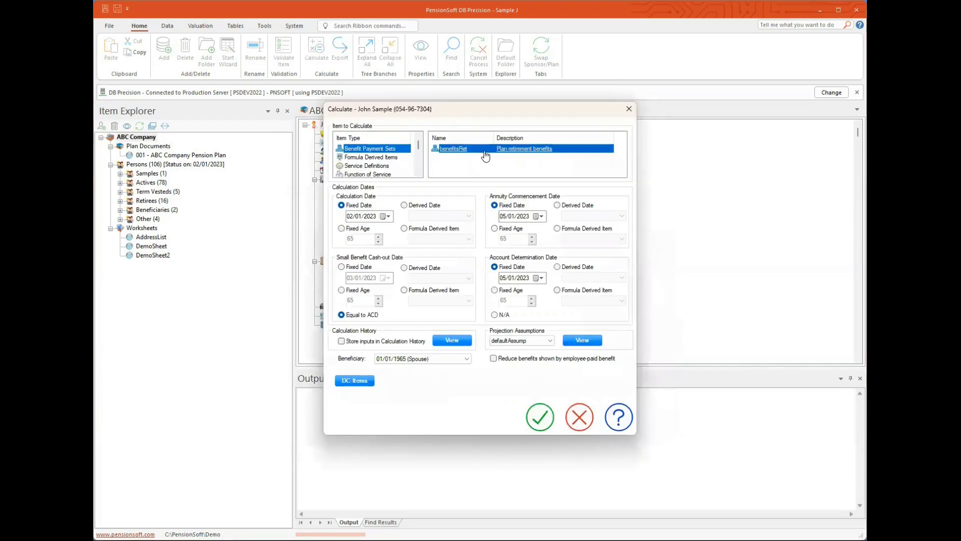
scroll(524, 281, down, 1)
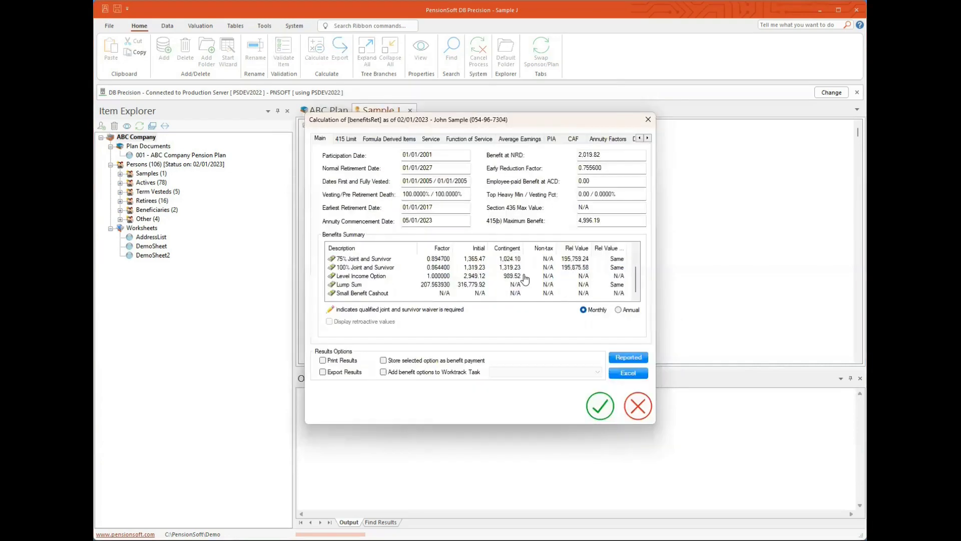
scroll(526, 281, up, 1)
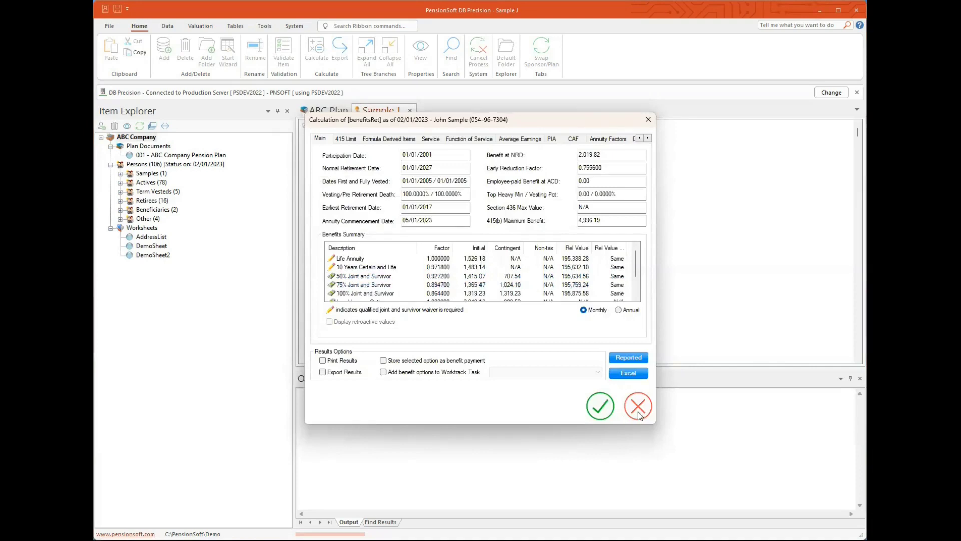
- Export the participant's benefitEstimate with results saved to the archive
right_click(384, 126)
click(433, 355)
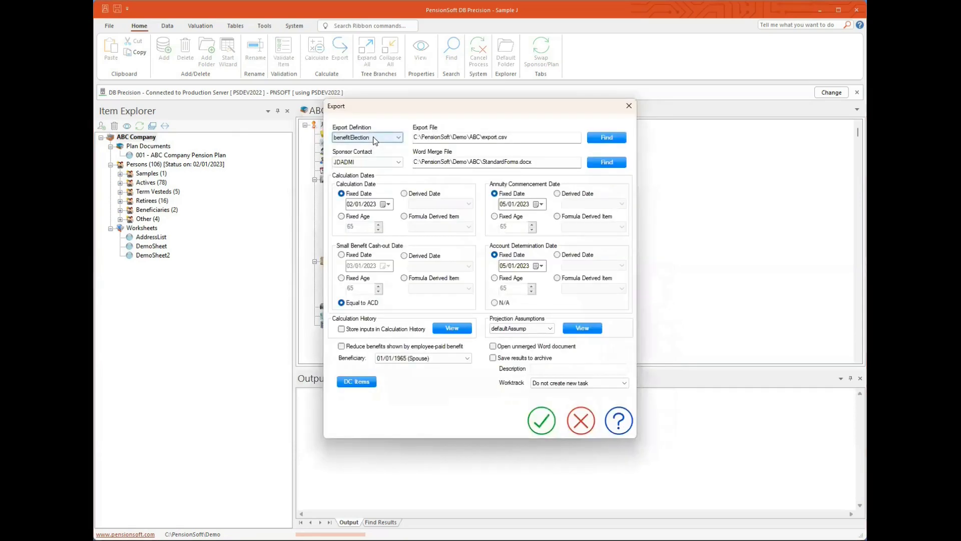
click(375, 139)
click(369, 155)
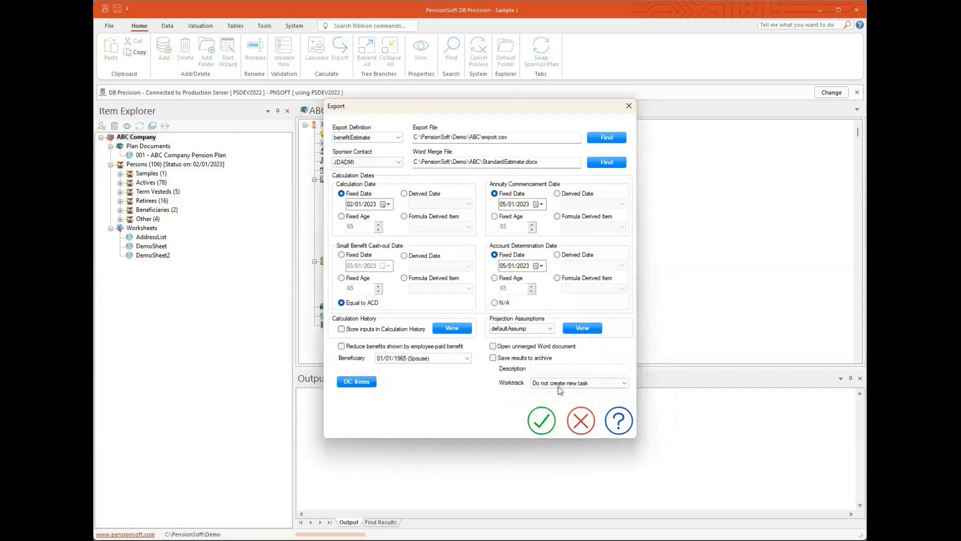
click(519, 350)
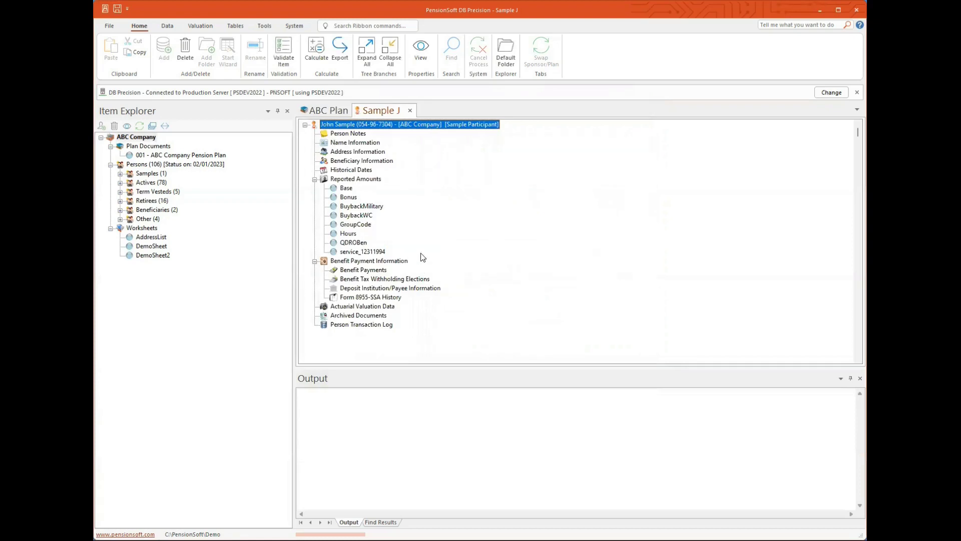
- Bring up the participant's Manage Workflow task list
mouse_move(390, 130)
click(265, 27)
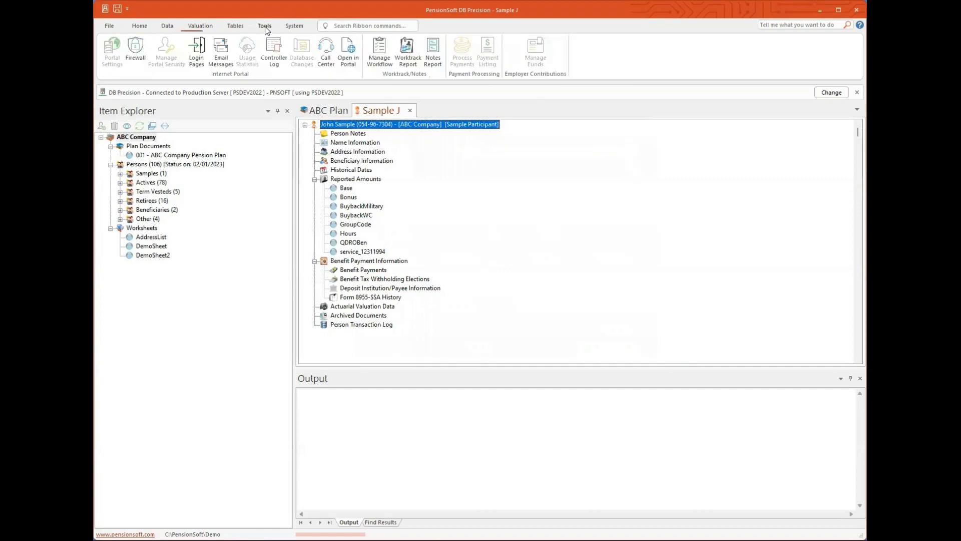
click(382, 57)
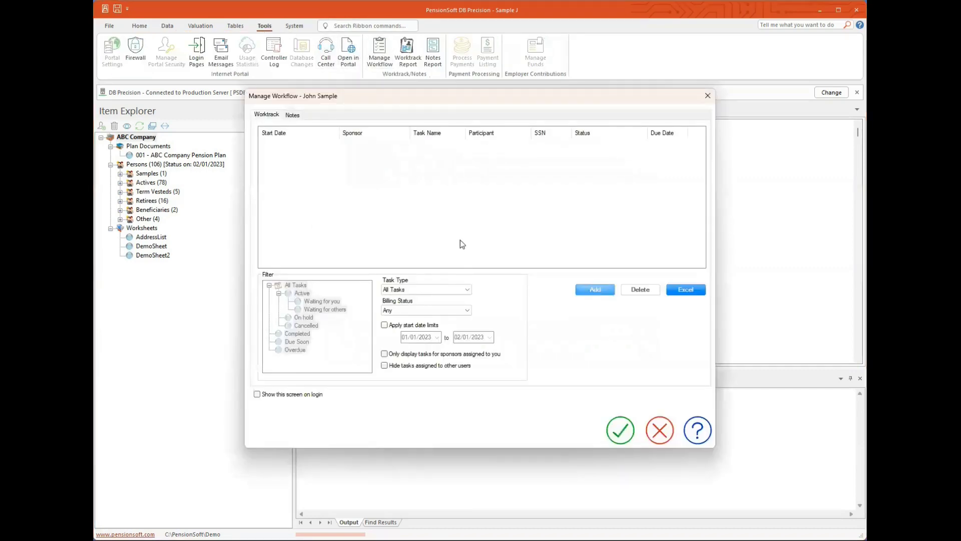
- Add a DistReq worktrack task for the participant and open its details
click(457, 231)
double_click(458, 232)
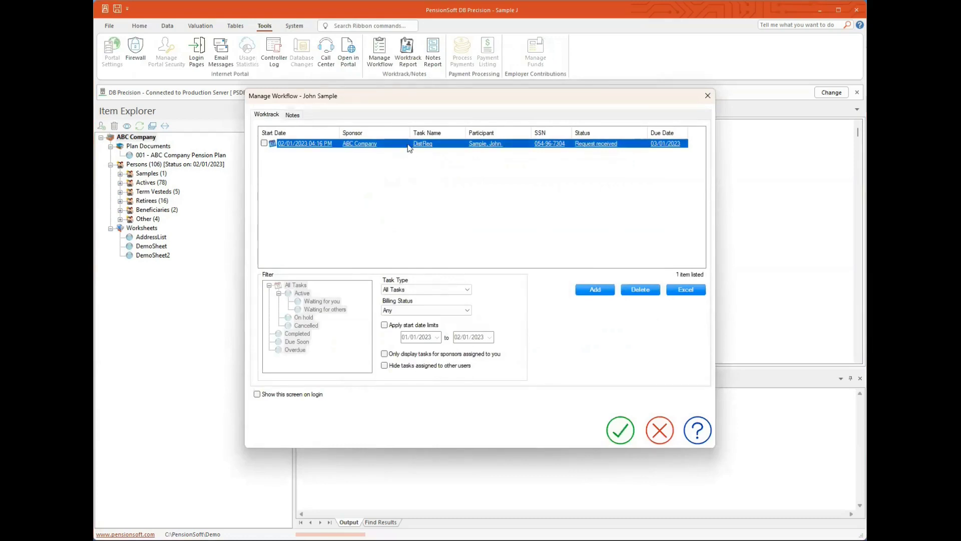
double_click(409, 145)
click(346, 152)
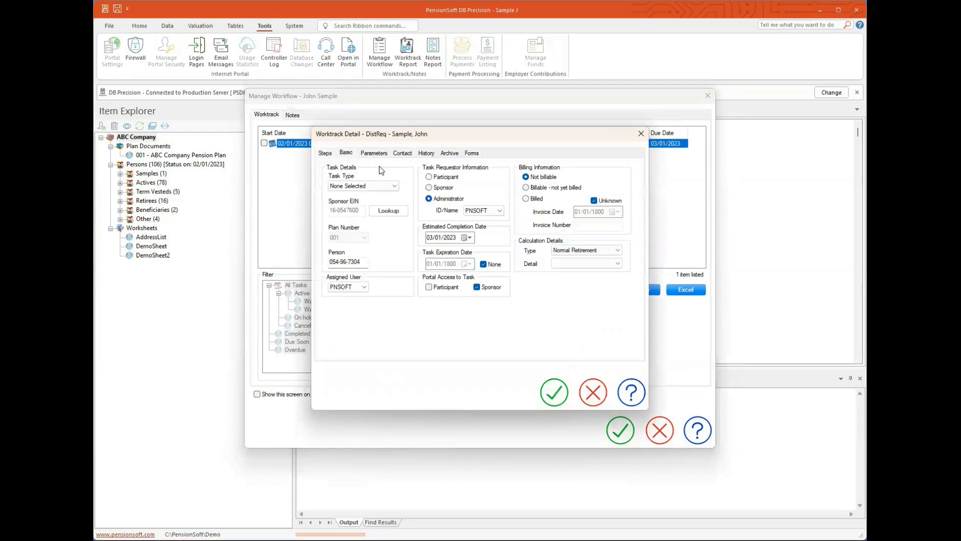
- Set the payment start, cash-out and account date months to 5, then view the Steps tab
click(373, 152)
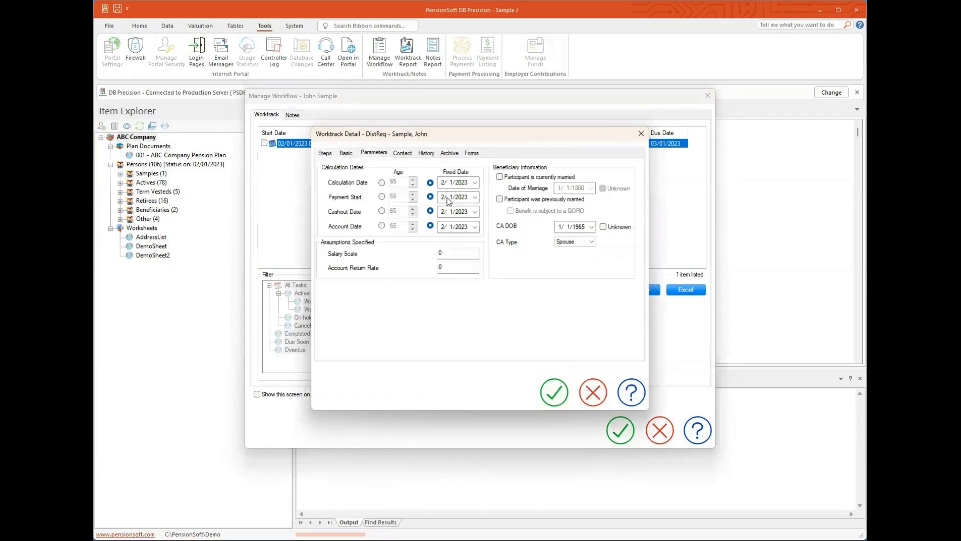
click(442, 198)
text(5)
click(442, 213)
text(5)
click(441, 227)
text(5)
click(346, 153)
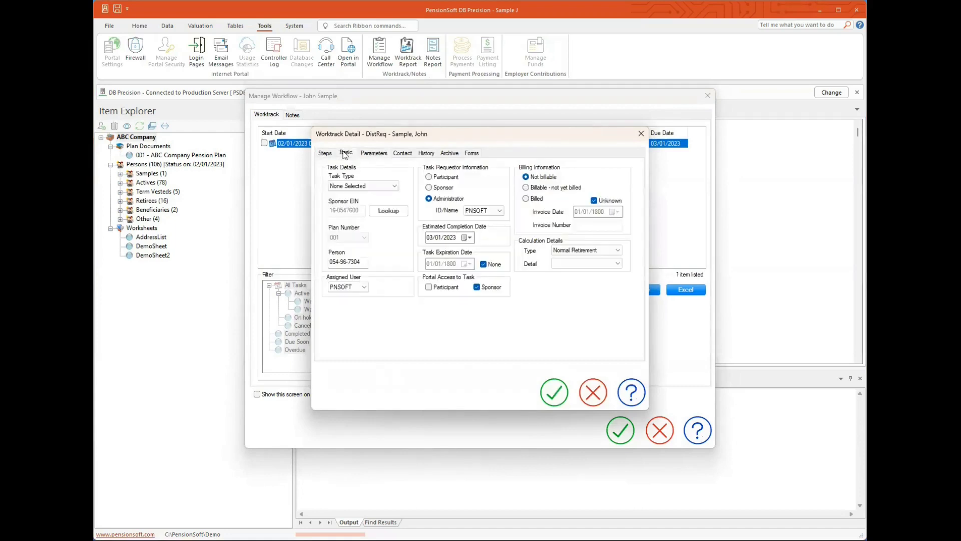
click(333, 155)
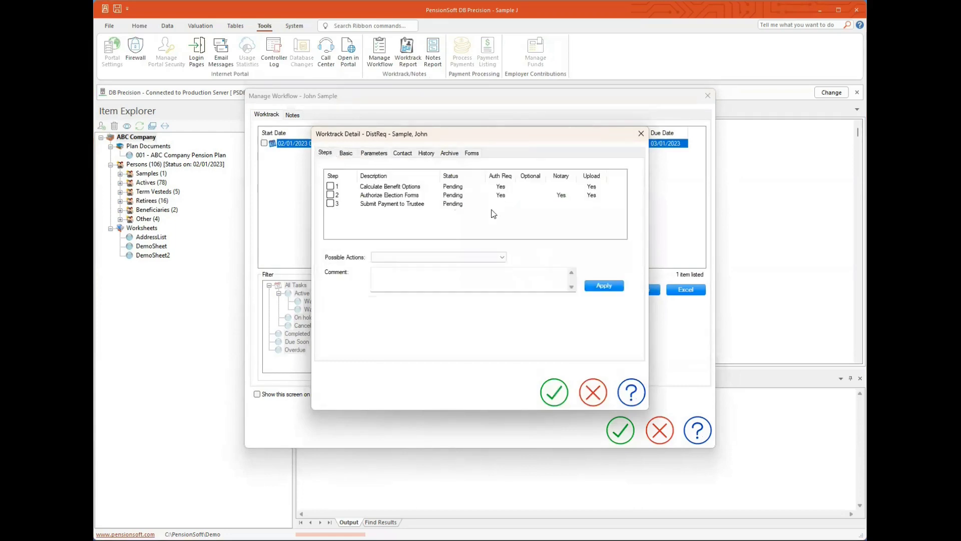
- Complete and authorize the Calculate Benefit Options step
click(444, 257)
click(437, 266)
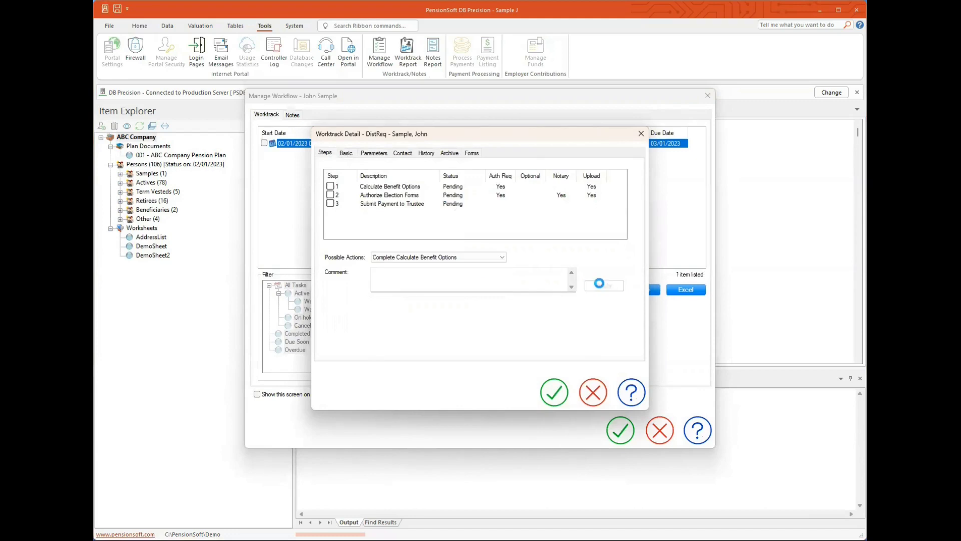
click(427, 258)
click(423, 267)
click(612, 289)
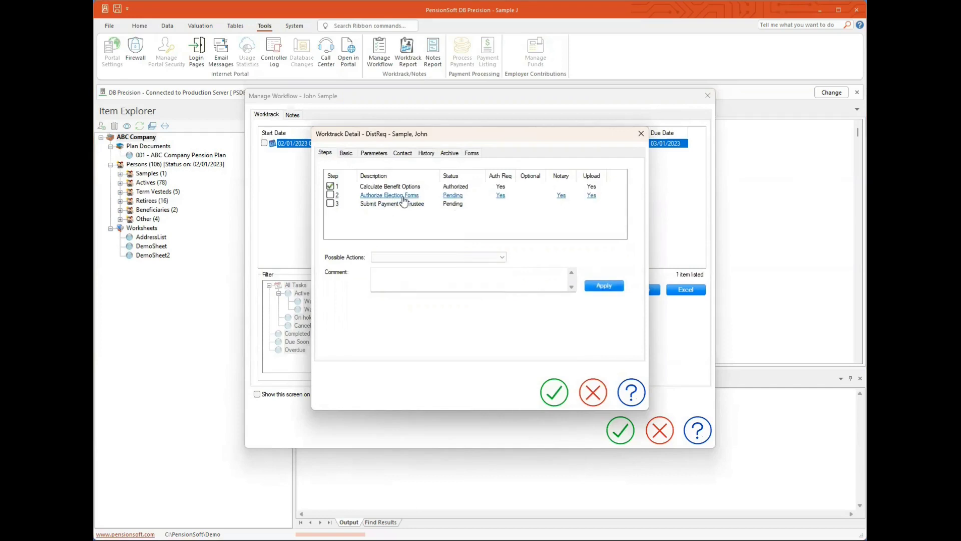
- Select the Authorize Election Forms step, then close Worktrack Detail and Manage Workflow
click(399, 199)
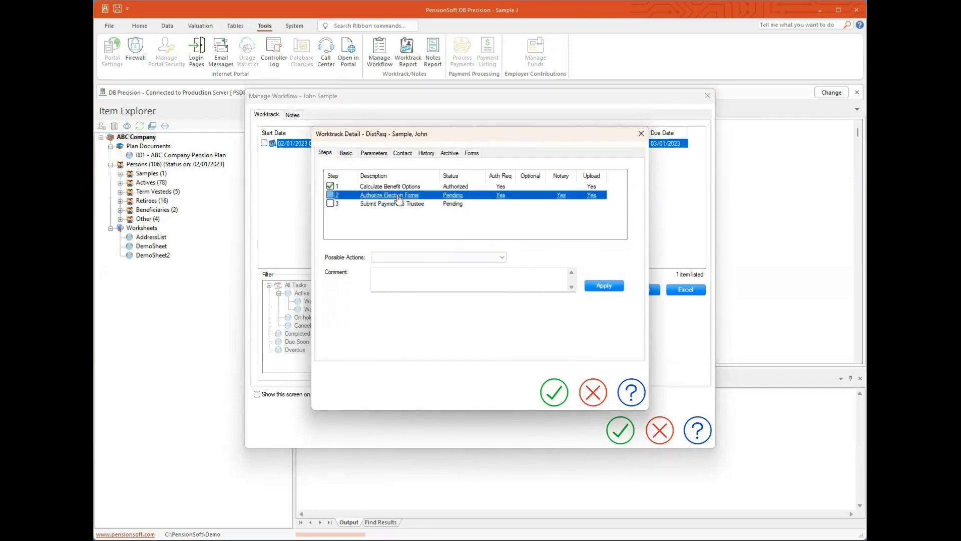
click(559, 390)
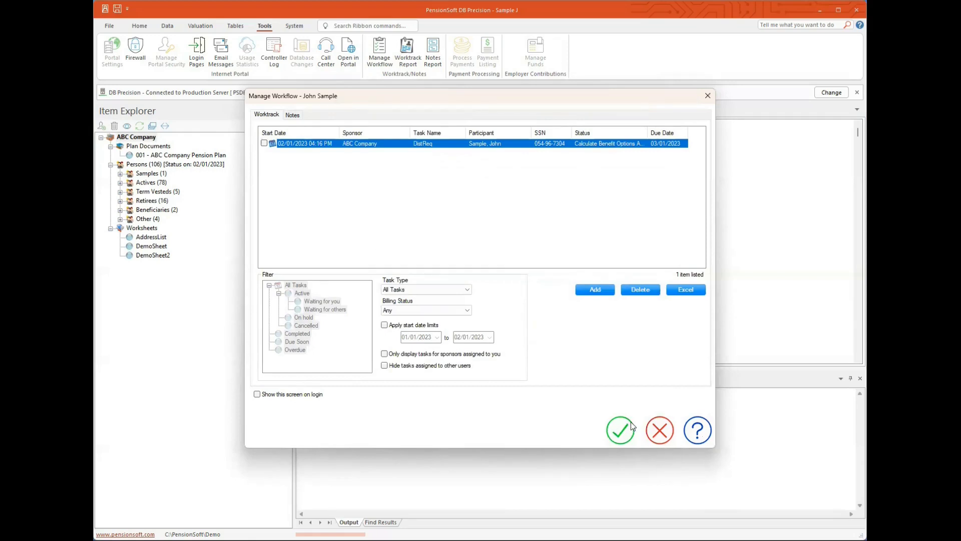
click(628, 428)
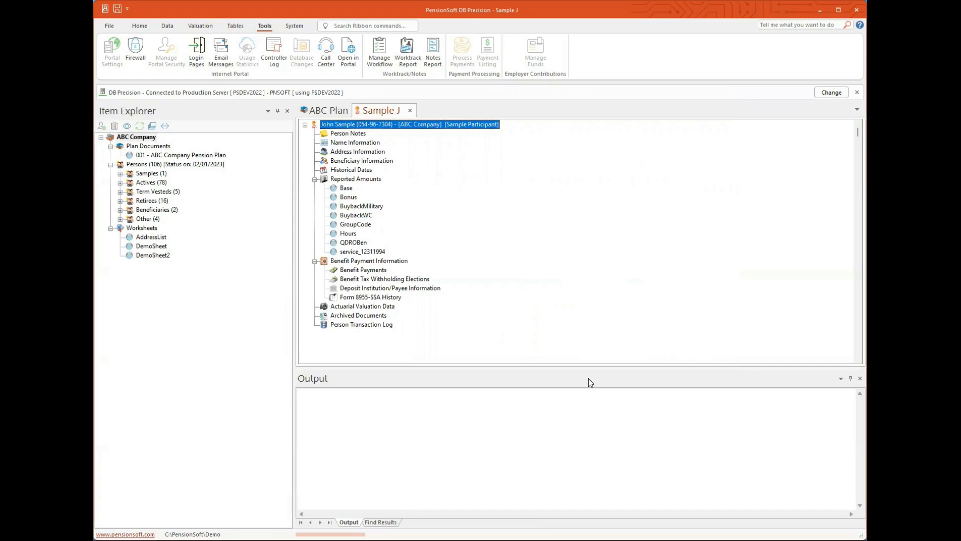
- Run benefitsRet and attach its benefit options to the 02/01/2023 distribution task
right_click(385, 125)
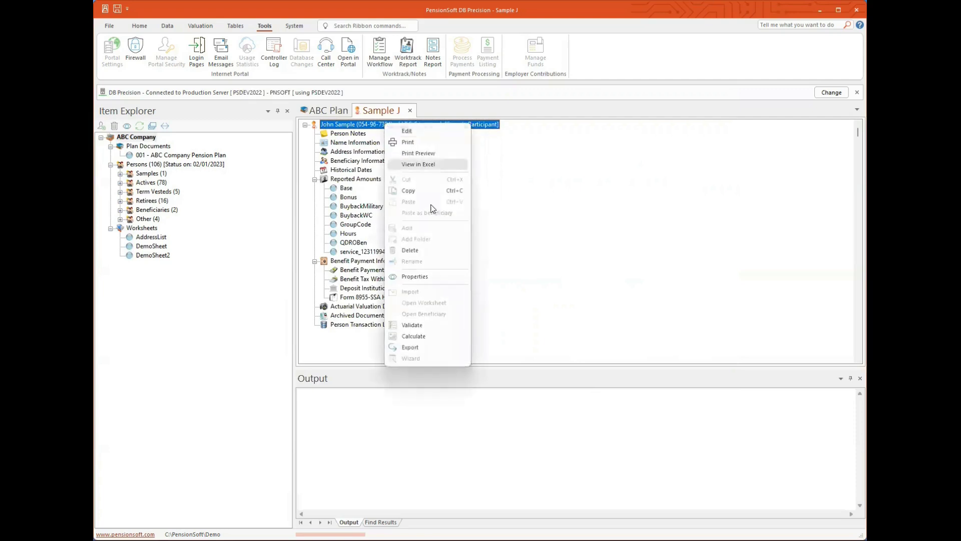
click(426, 336)
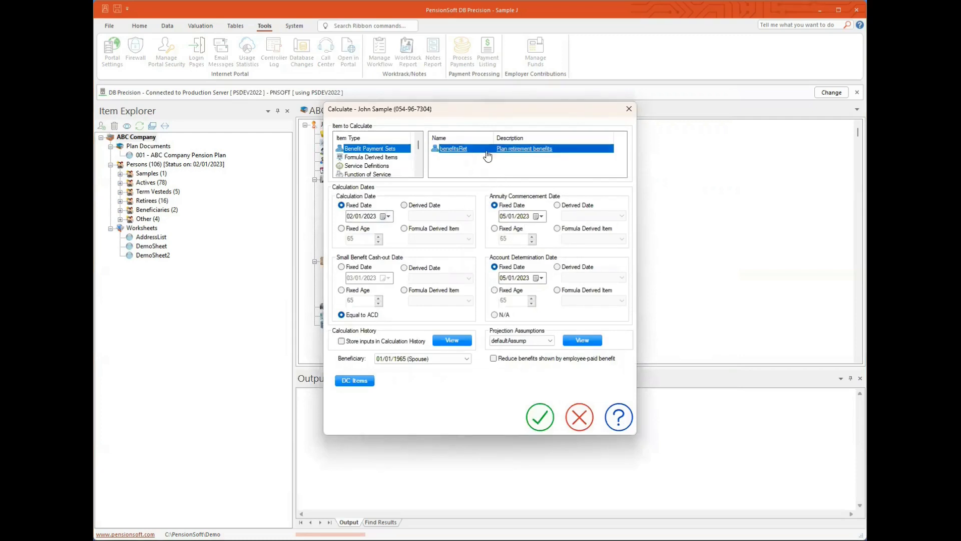
double_click(487, 152)
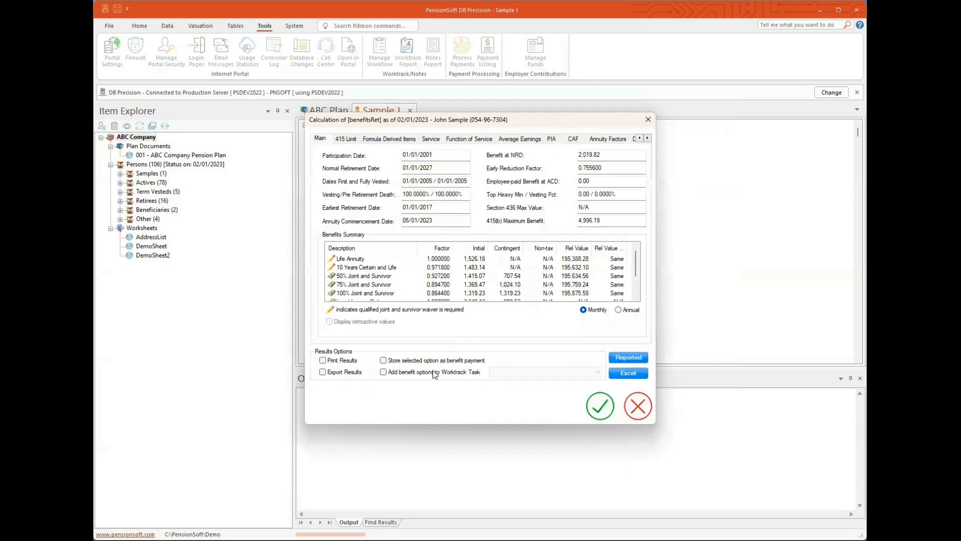
click(426, 377)
click(518, 372)
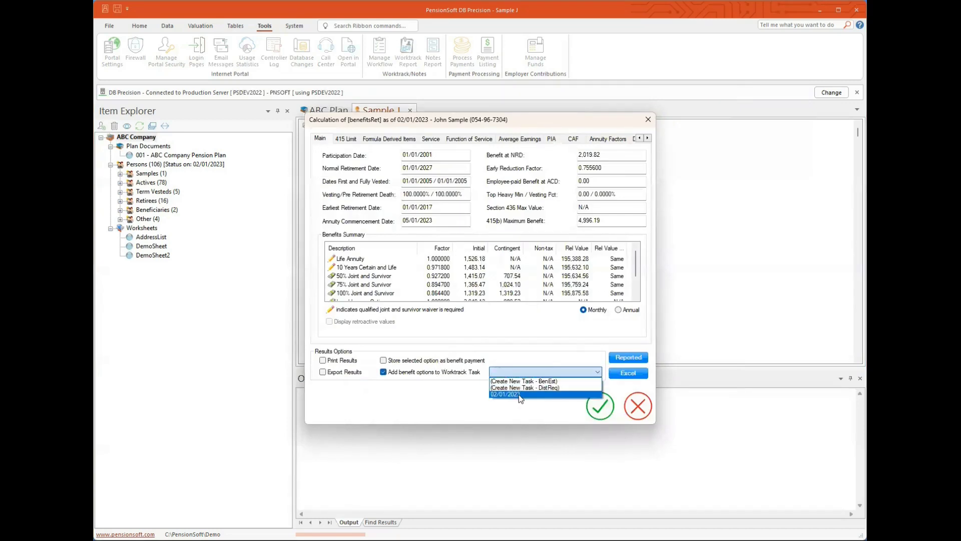
click(520, 394)
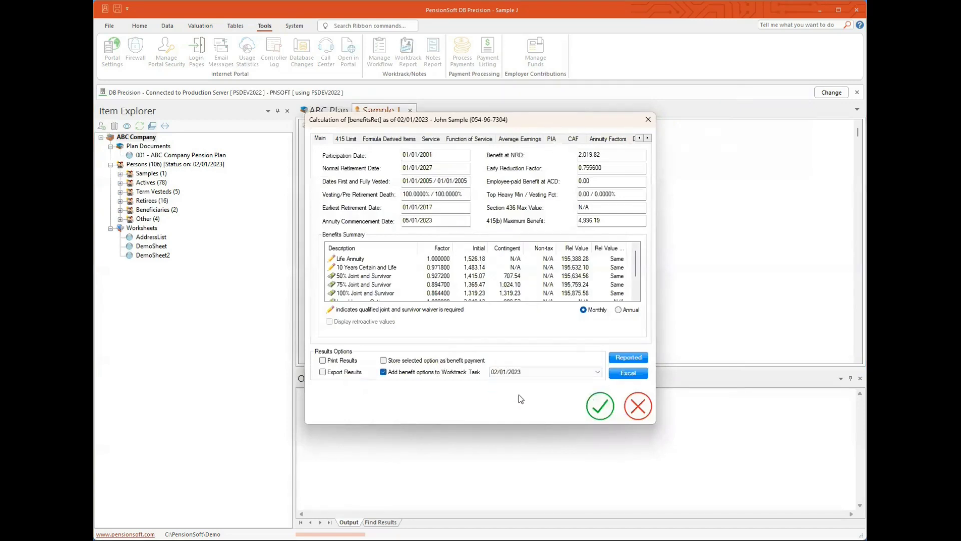
click(602, 407)
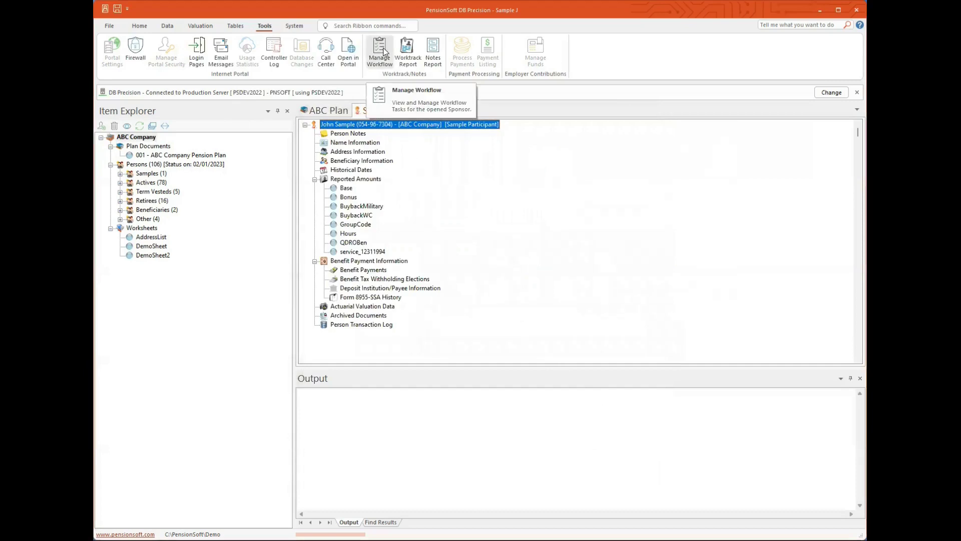
- Check the DistReq task's seven benefit options, from 1,526.18 Life Annuity to 316,779.92 Lump Sum
click(384, 50)
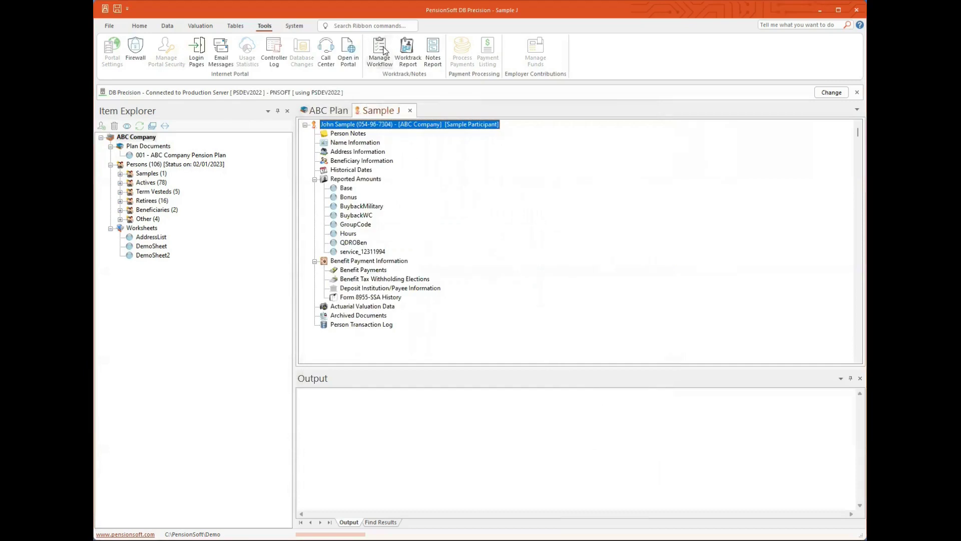
double_click(457, 145)
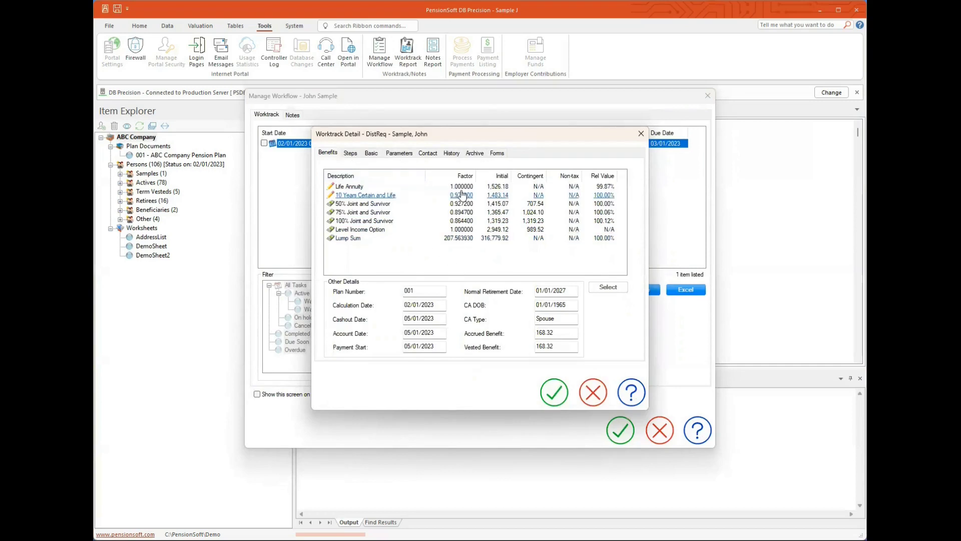
click(662, 432)
right_click(363, 126)
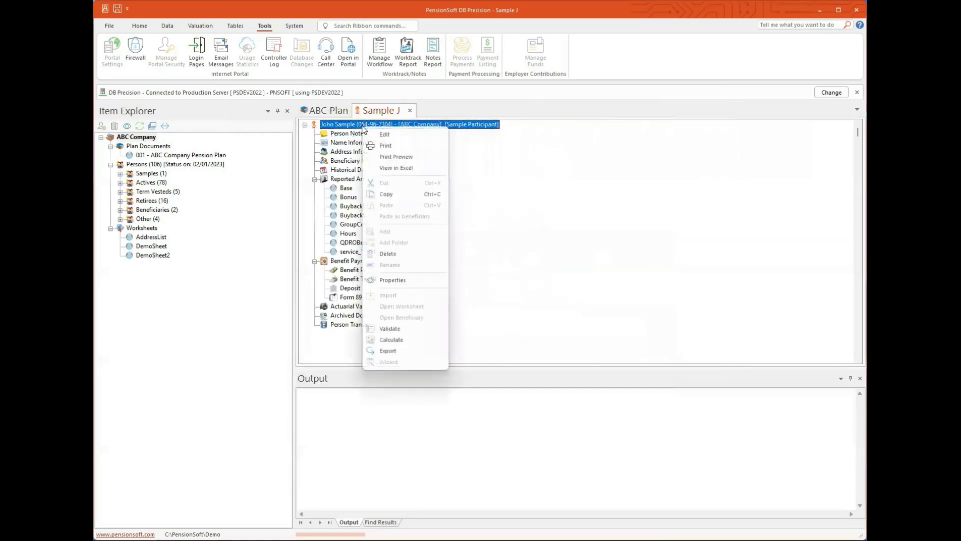
- Export benefitEstimate with unmerged Word document and archive saving, attached to the DistReq 02/01/2023 task
click(408, 353)
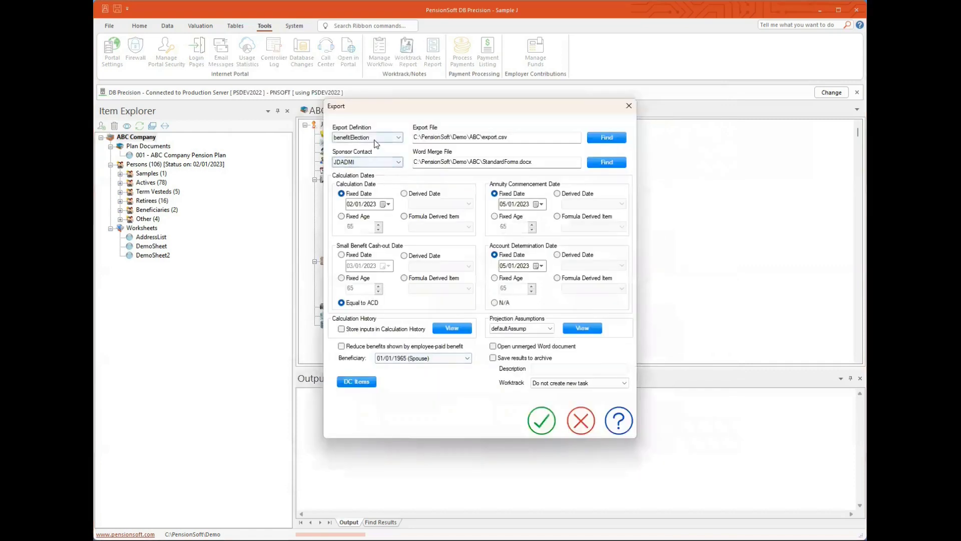
click(375, 139)
click(377, 154)
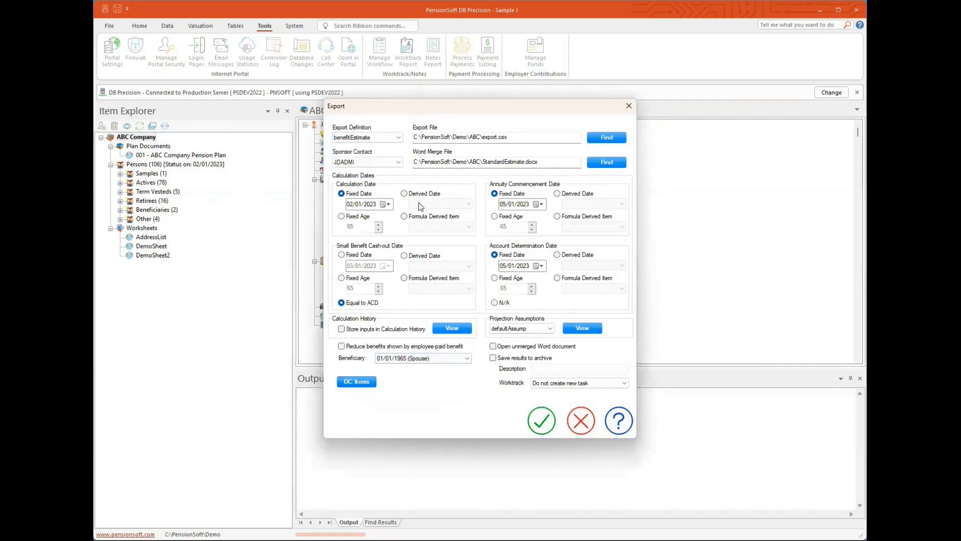
click(507, 348)
click(510, 358)
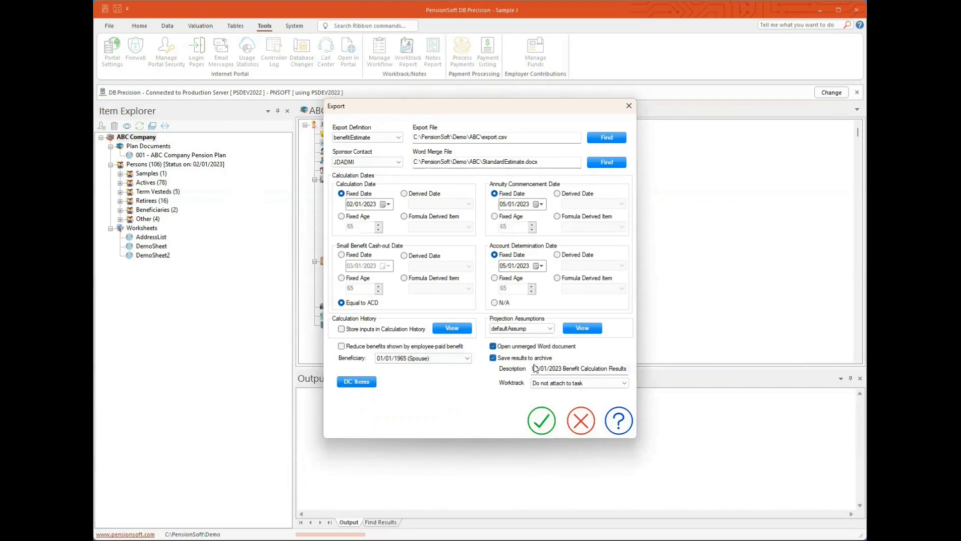
click(576, 382)
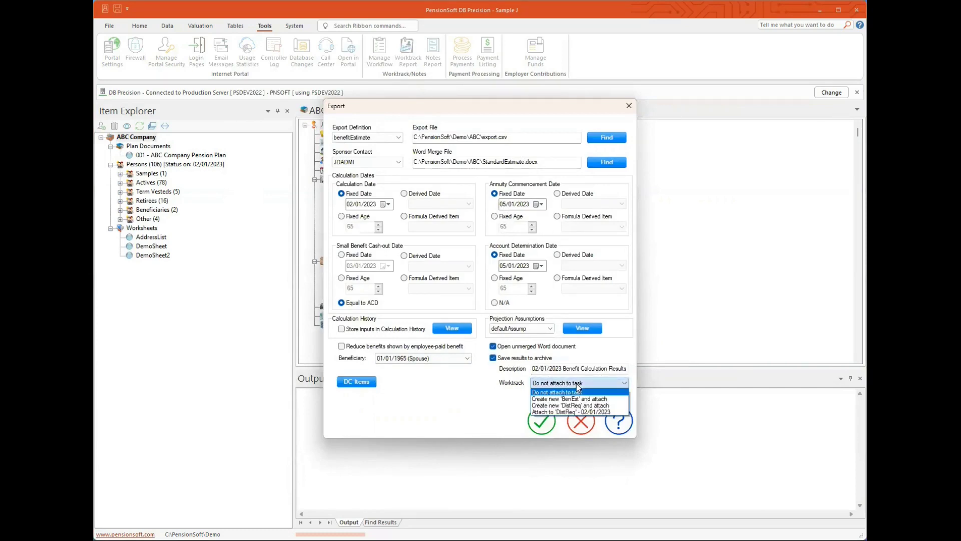
click(568, 412)
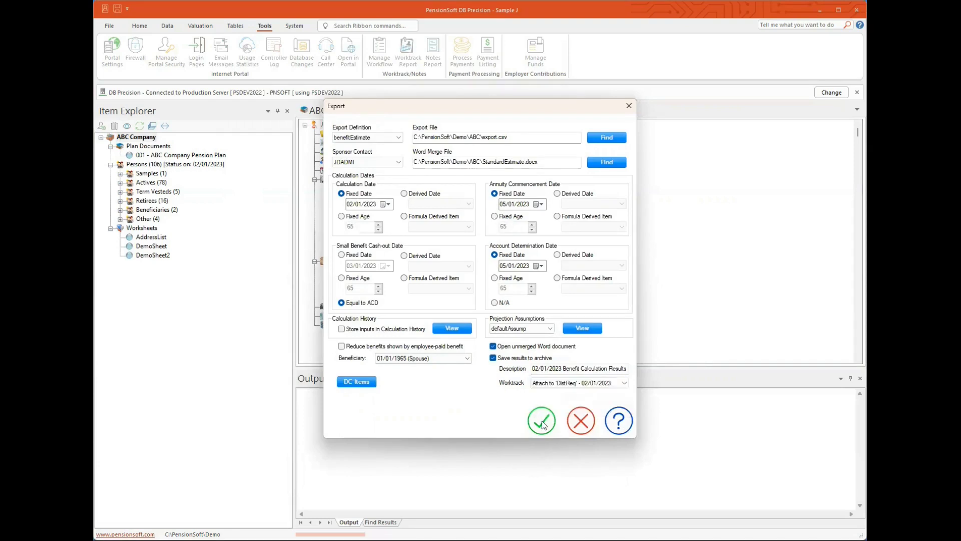
click(543, 423)
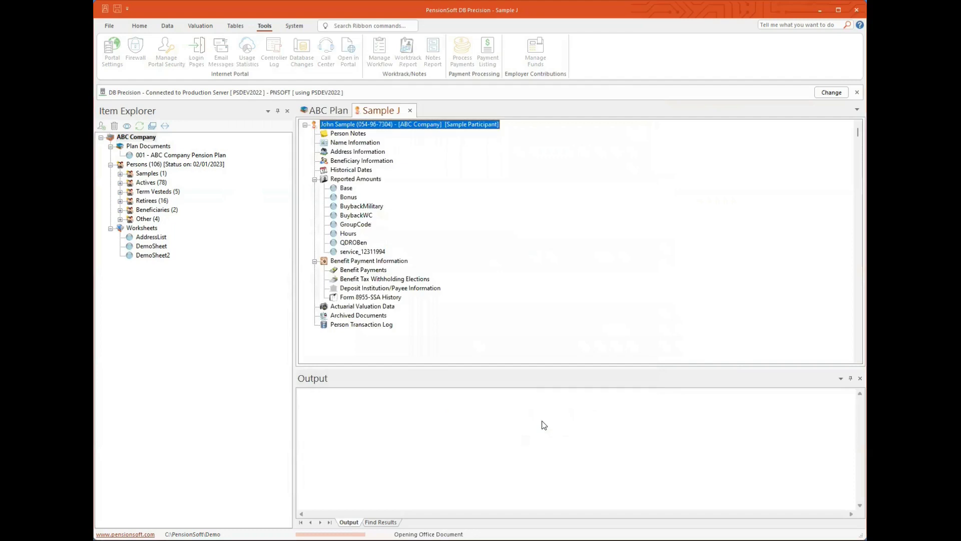
- Verify the DistReq task's Archive tab lists the 02/01/2023 Benefit Calculation Results, then close the workflow windows
click(546, 296)
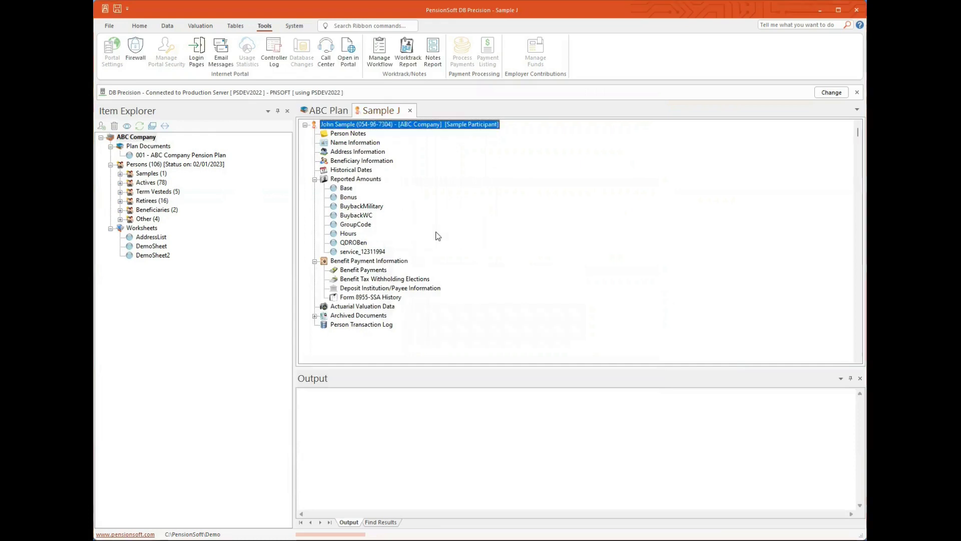
click(381, 50)
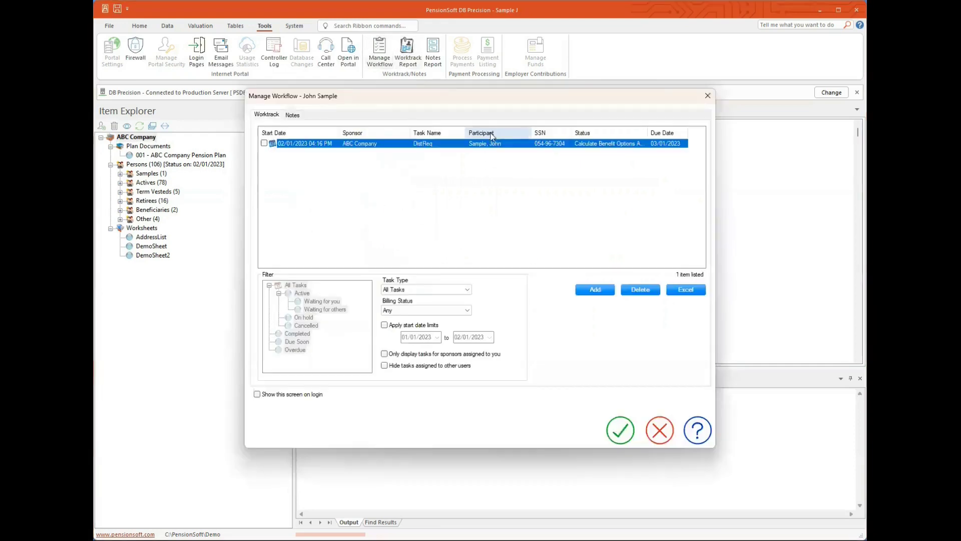
double_click(486, 145)
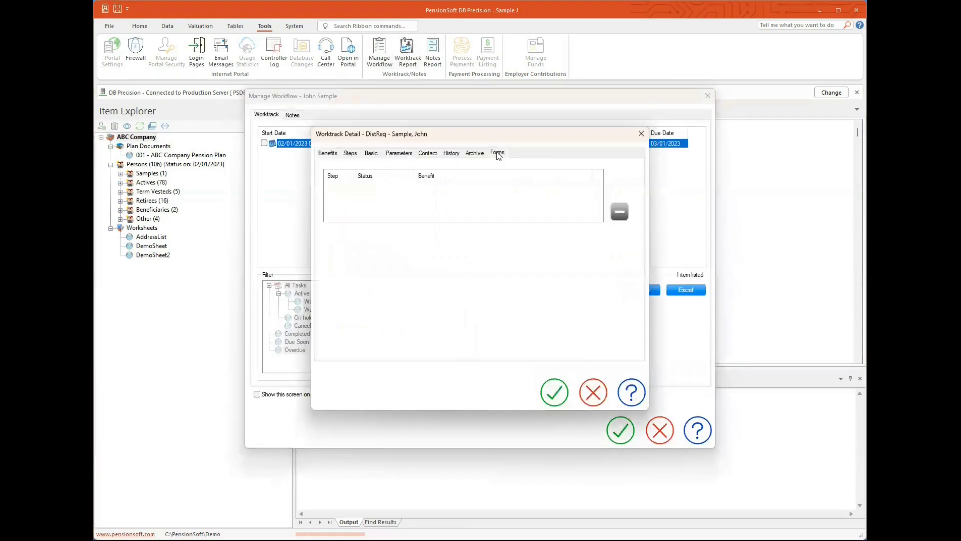
click(475, 153)
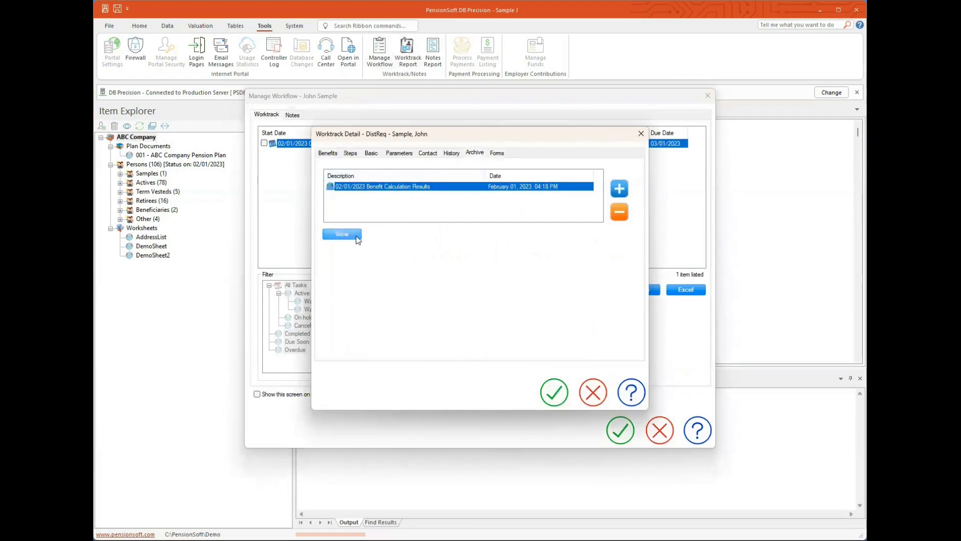
click(640, 134)
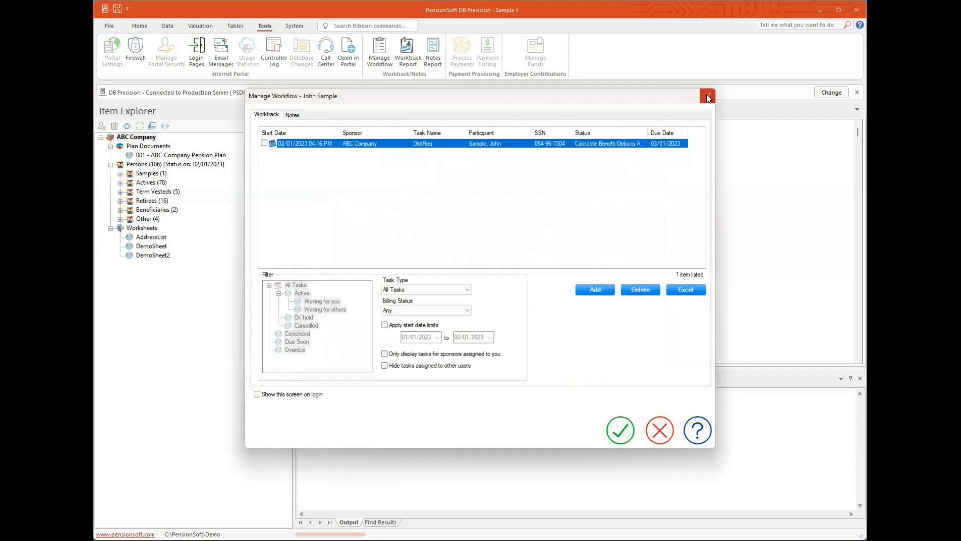
click(707, 96)
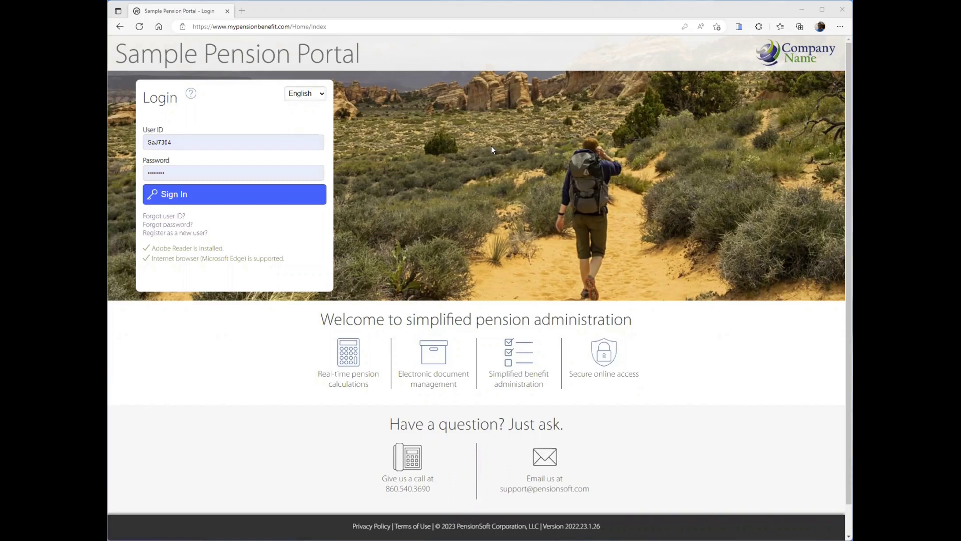
- Sign in to the Sample Pension Portal and open the Home Page navigation menu
click(209, 192)
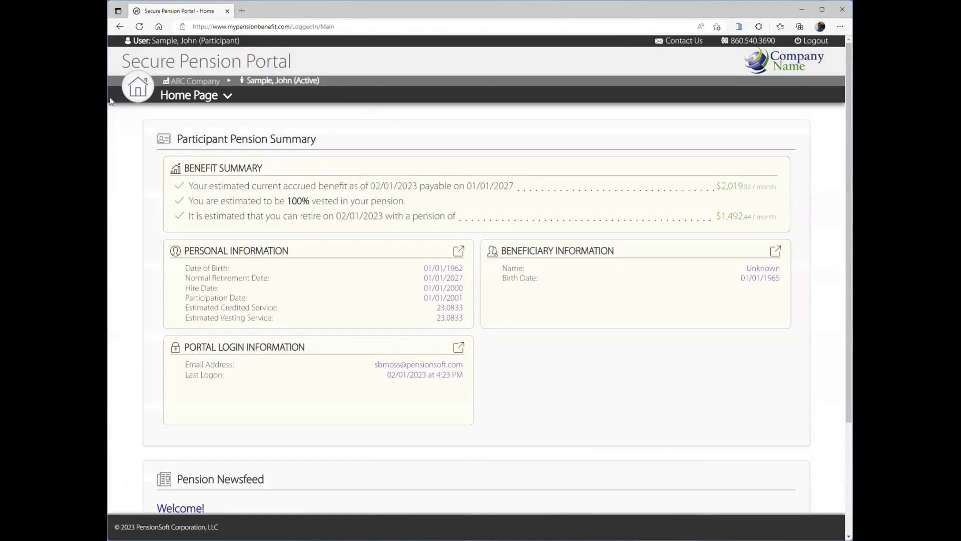
click(197, 101)
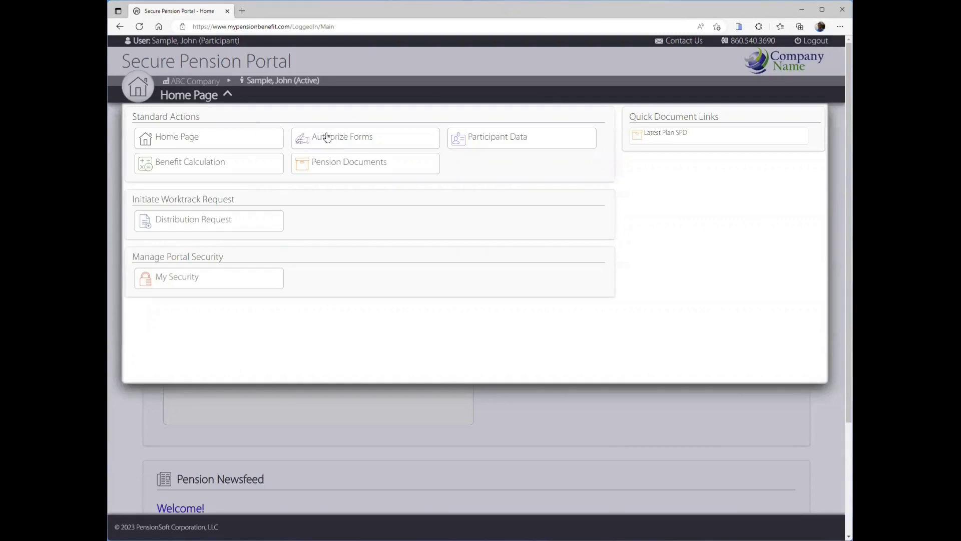
- Review the Distribution Request's Authorize Forms Before You Begin page, then log out
click(351, 144)
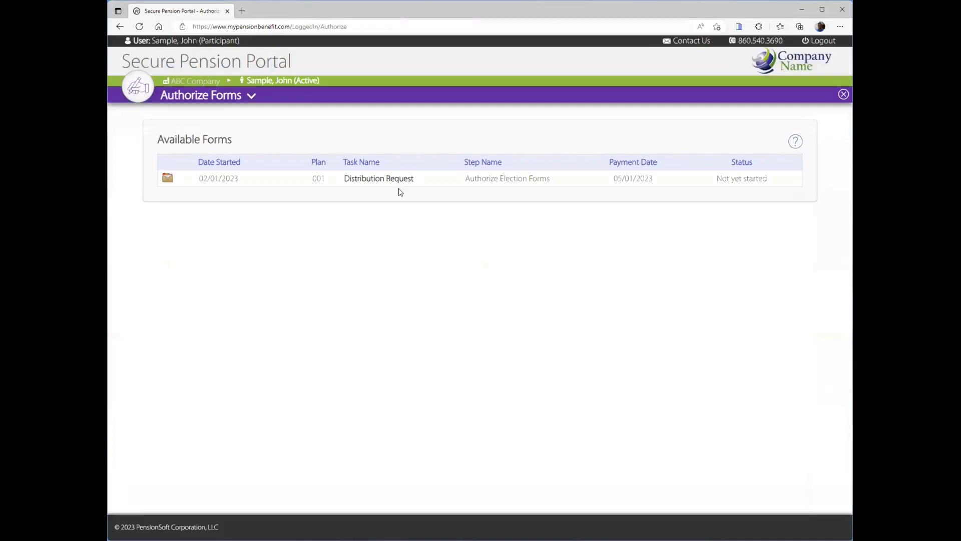
click(401, 179)
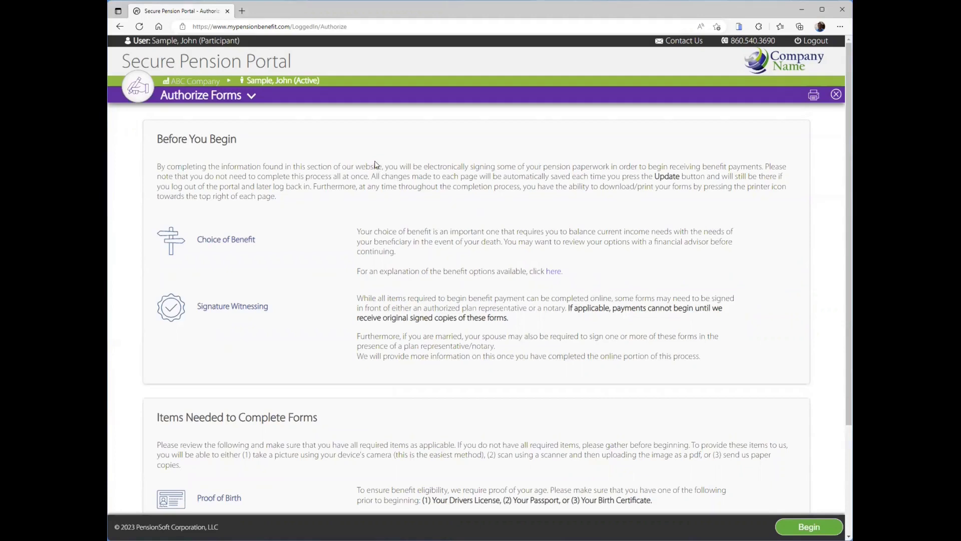
click(808, 43)
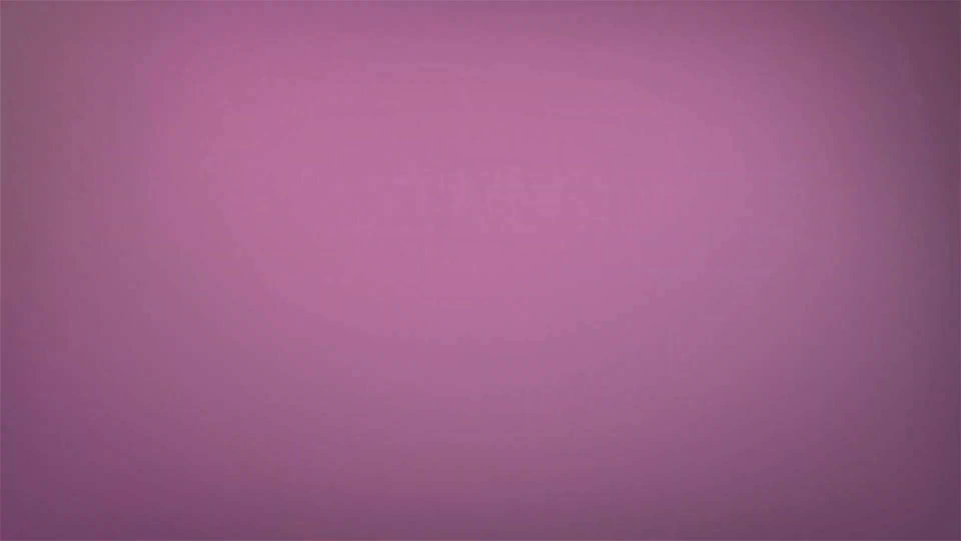